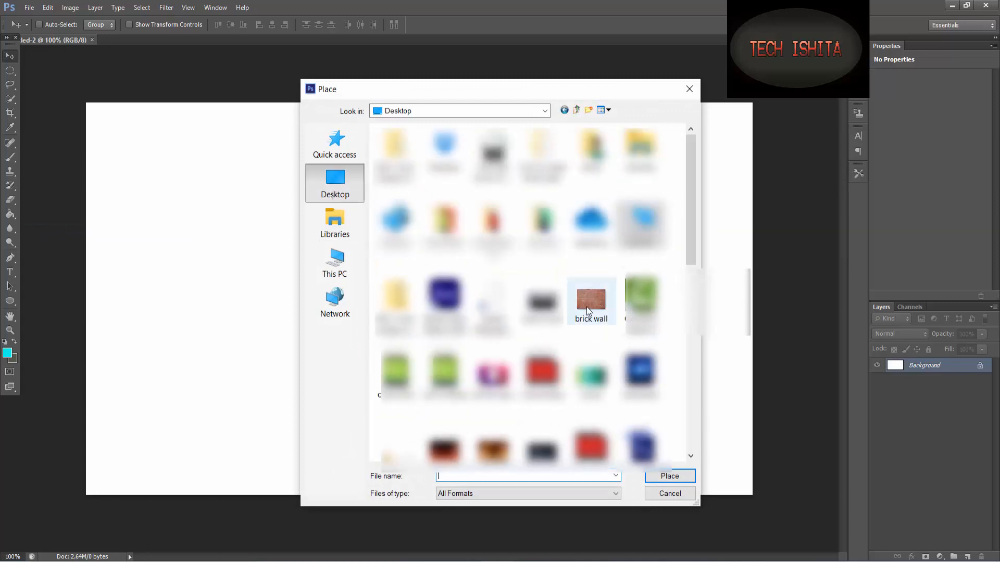
# Place the brick wall image and stretch it to cover the whole canvas, about 465% wide and 393% high
pyautogui.doubleClick(586, 307)
pyautogui.moveTo(491, 250); pyautogui.dragTo(407, 160)
pyautogui.moveTo(348, 349); pyautogui.dragTo(86, 495)
pyautogui.moveTo(408, 160); pyautogui.dragTo(754, 100)
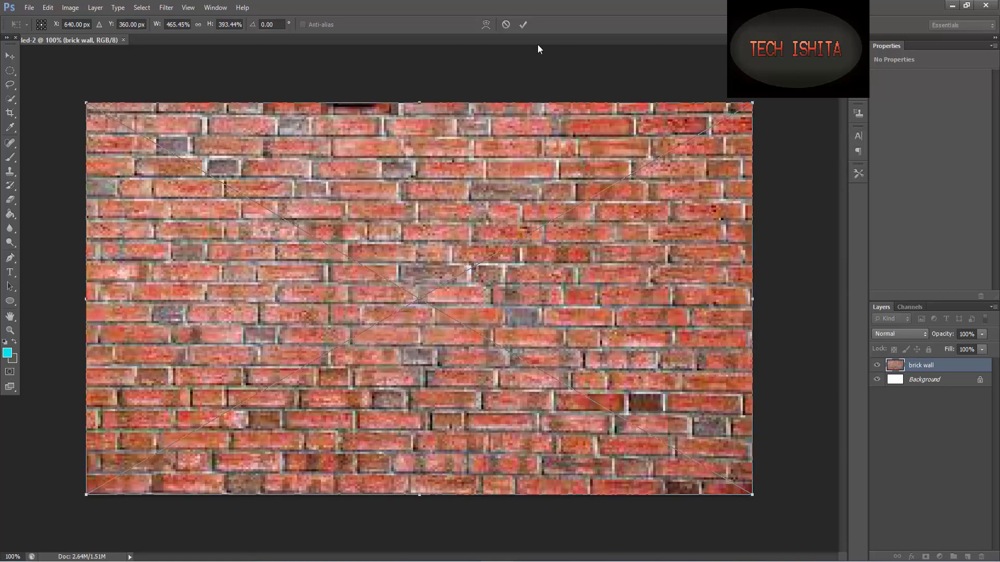
pyautogui.click(524, 24)
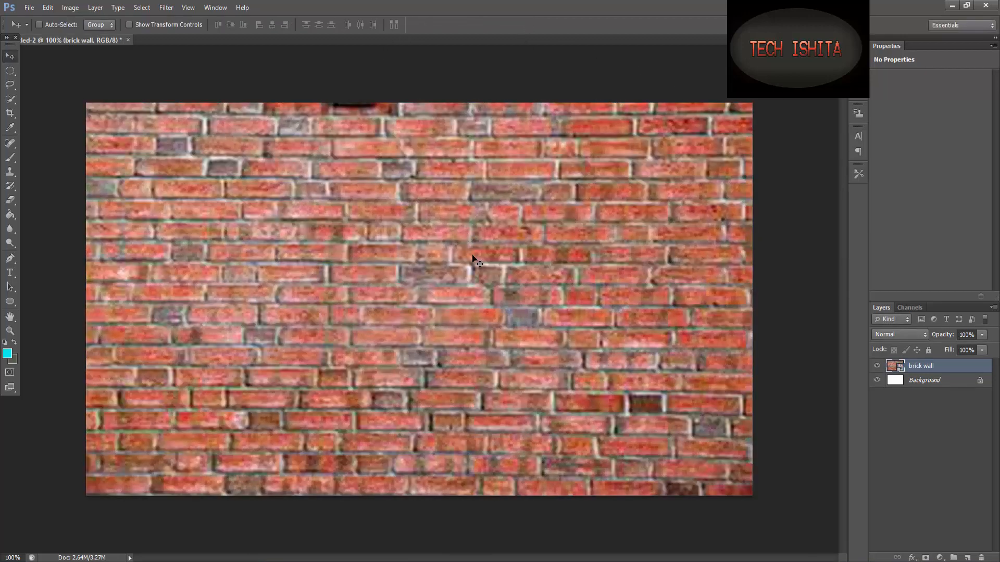
# Set the foreground colour for the text to near-white f6f6f6
pyautogui.click(10, 274)
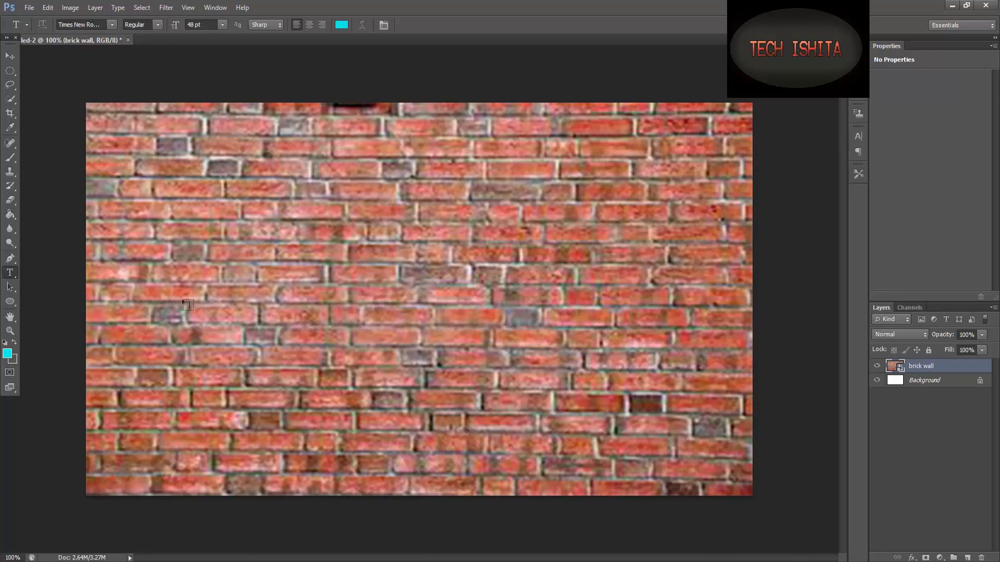
pyautogui.click(8, 357)
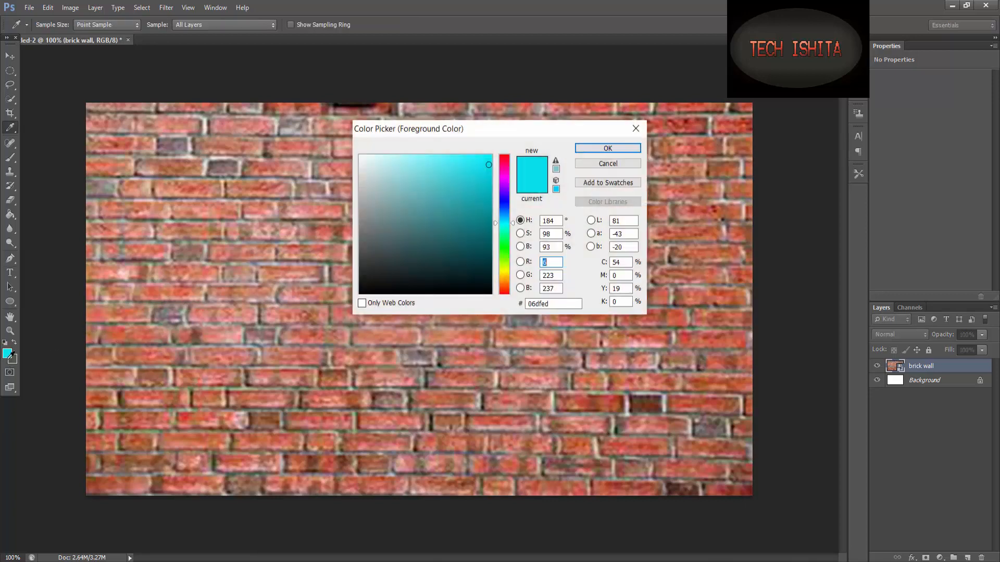
pyautogui.click(359, 160)
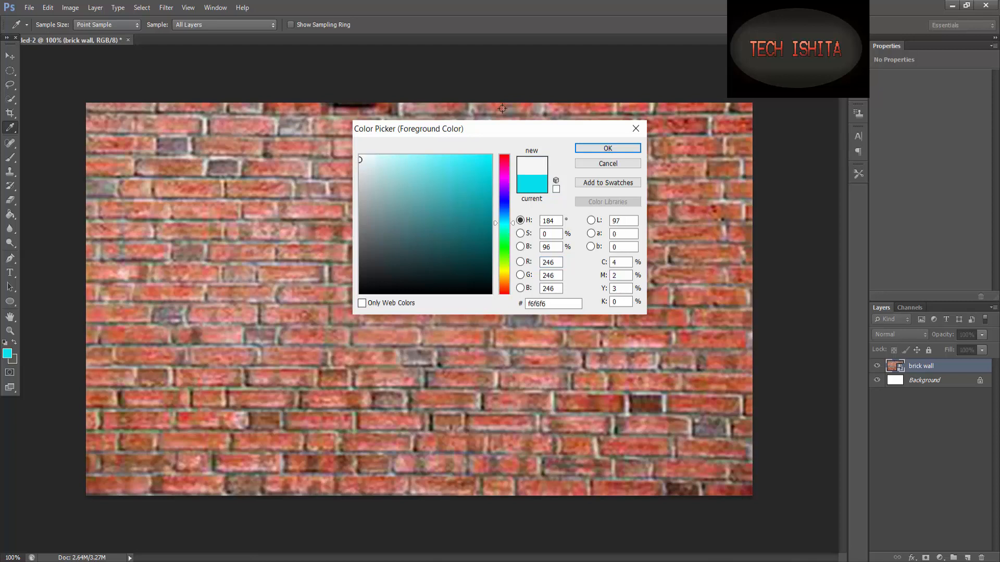
pyautogui.click(607, 149)
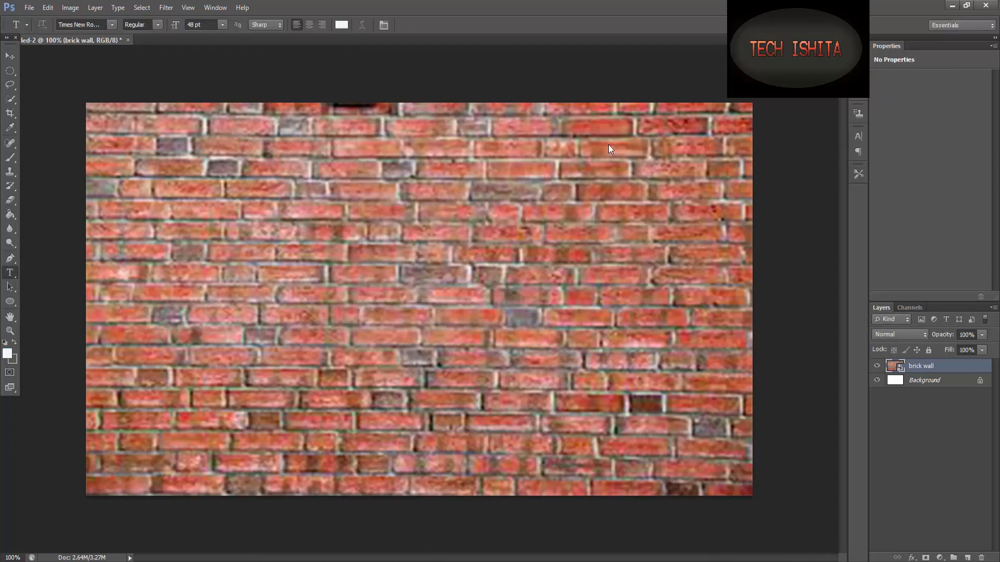
# Add the text TECH ISHITA in 48 pt Times New Roman on the left half of the brick wall
pyautogui.click(205, 302)
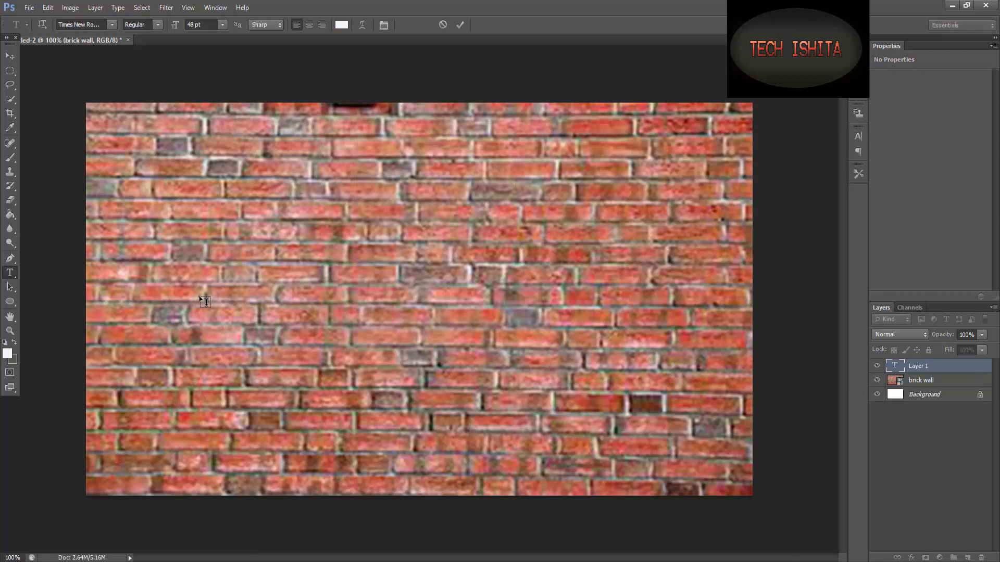
pyautogui.write('TECH ISHITA')
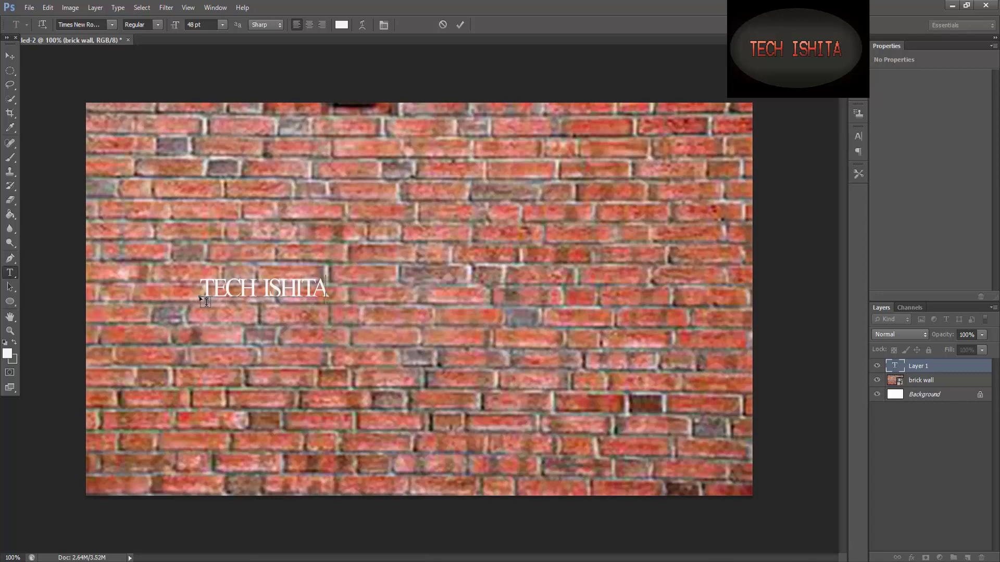
pyautogui.click(462, 25)
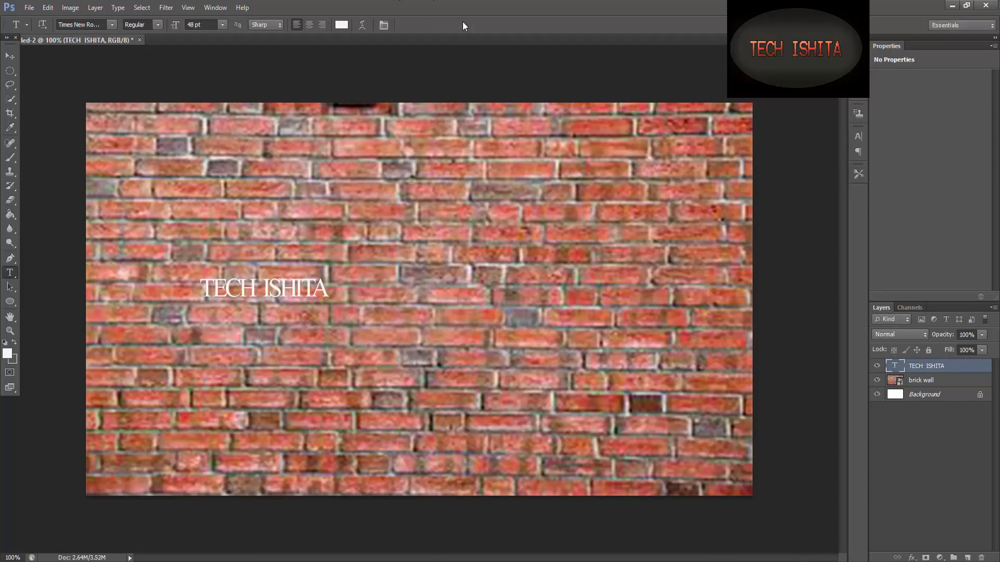
# Scale the TECH ISHITA text to about 353% width and 564% height and move it down to the canvas middle
pyautogui.hotkey('ctrl', 't')
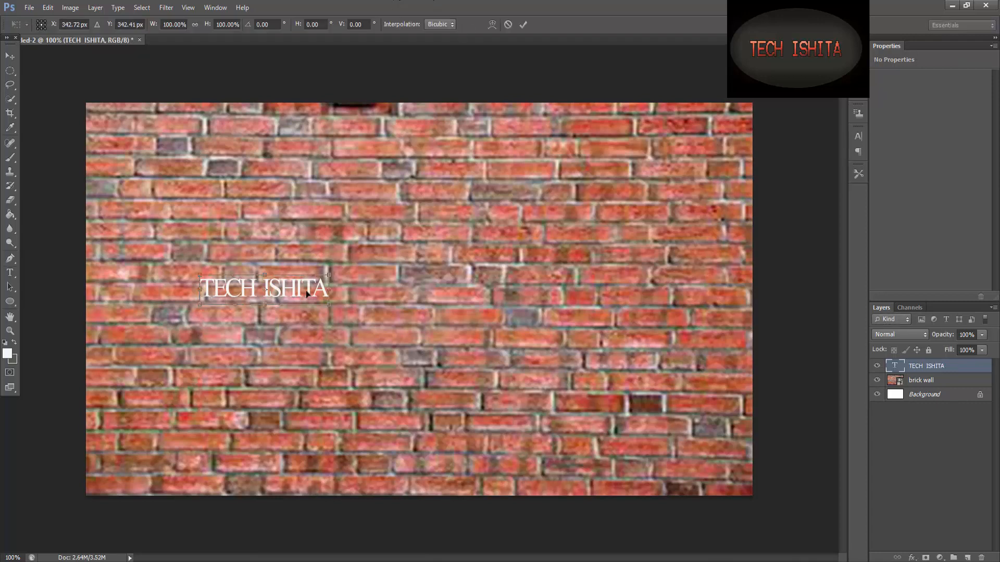
pyautogui.moveTo(338, 267); pyautogui.dragTo(660, 137)
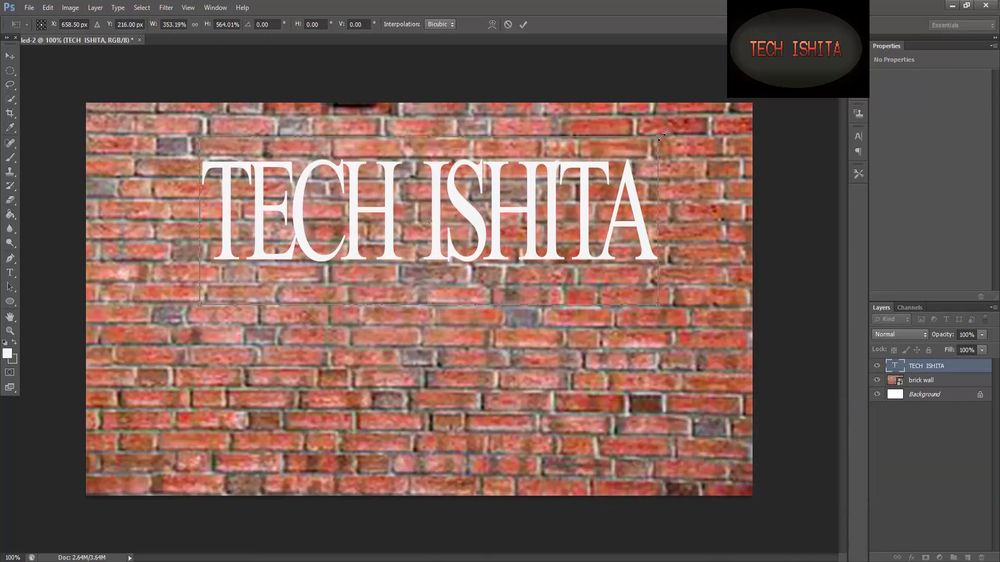
pyautogui.click(524, 24)
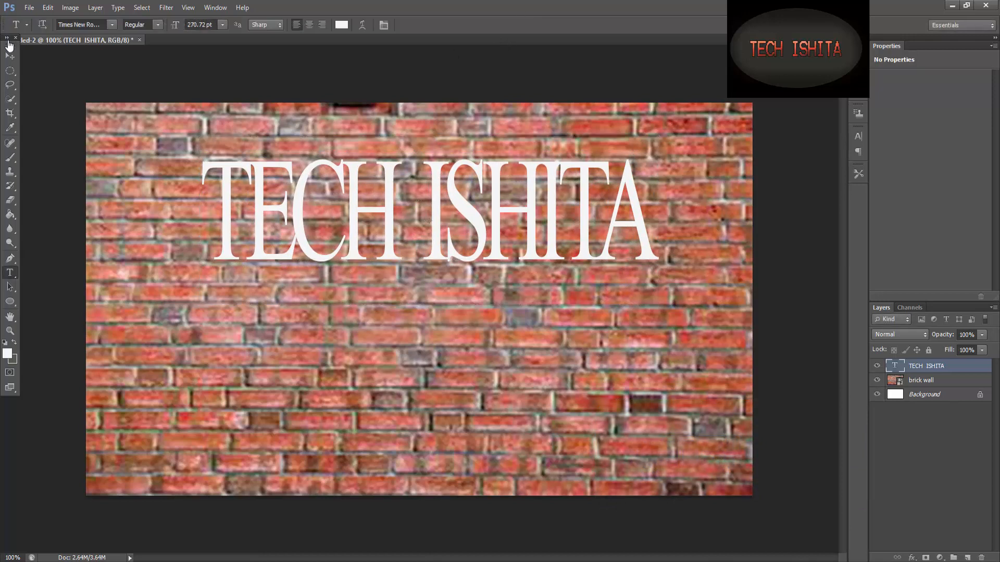
pyautogui.click(10, 55)
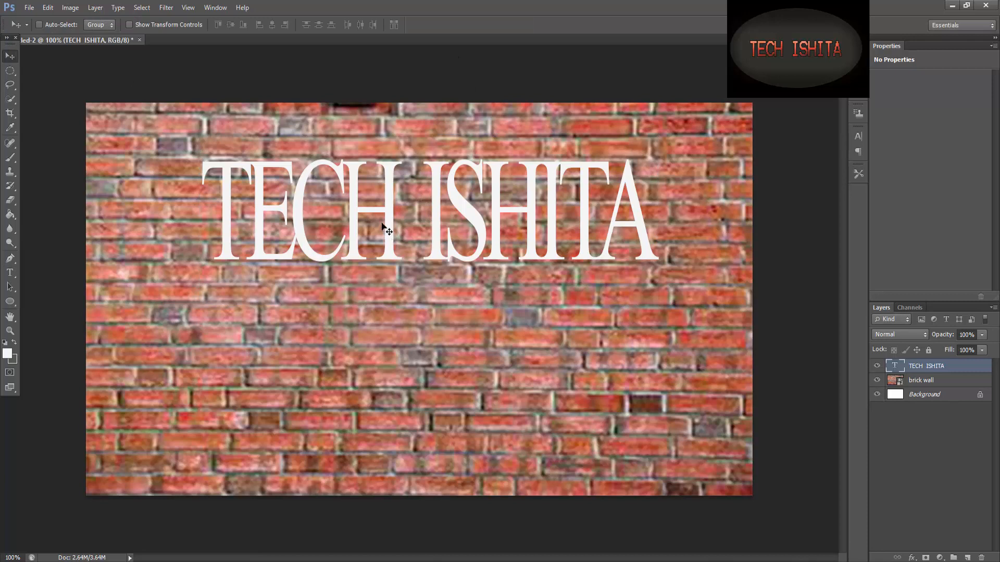
pyautogui.moveTo(381, 232); pyautogui.dragTo(380, 299)
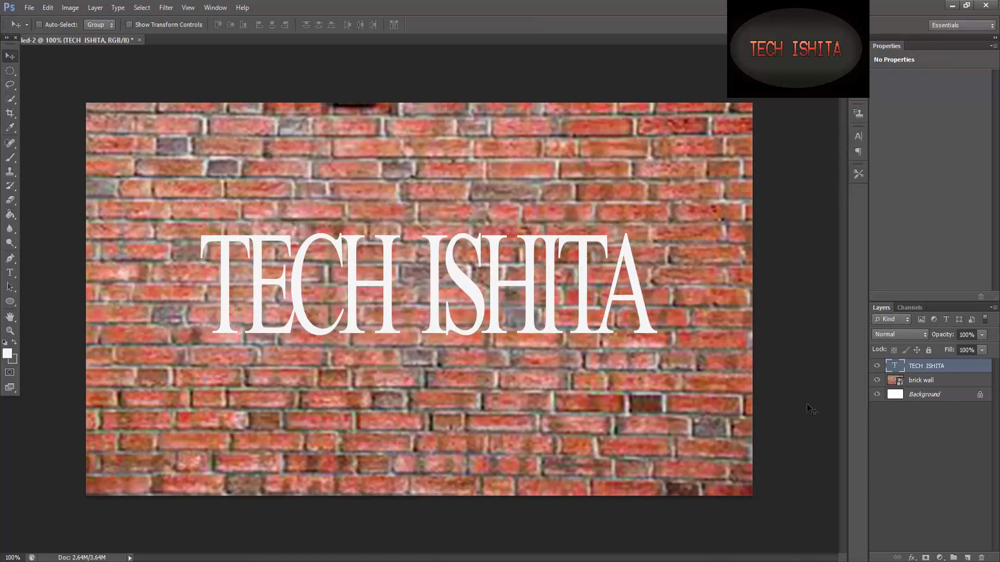
# Add a Black & White adjustment layer with default settings directly above the brick wall layer
pyautogui.click(964, 383)
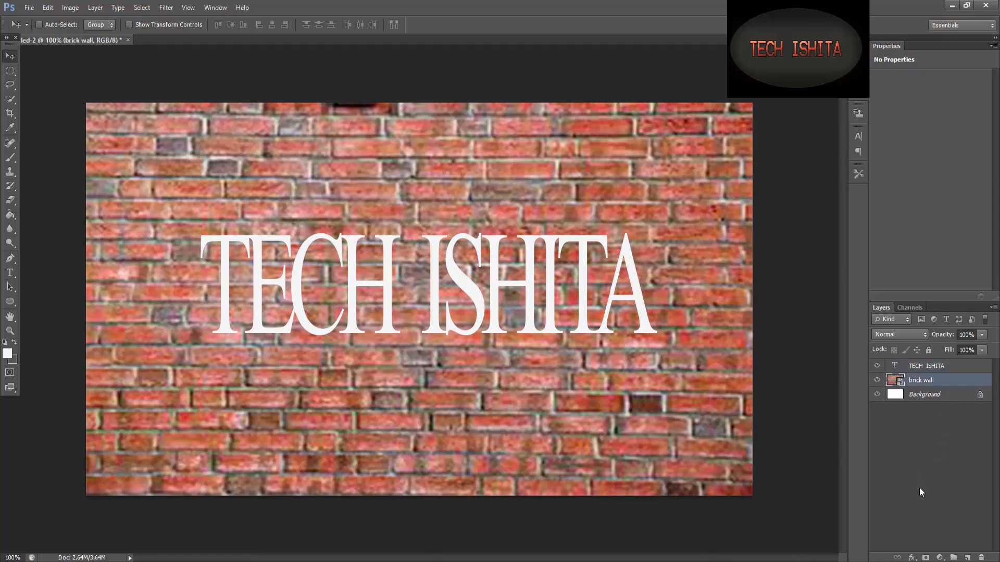
pyautogui.click(939, 558)
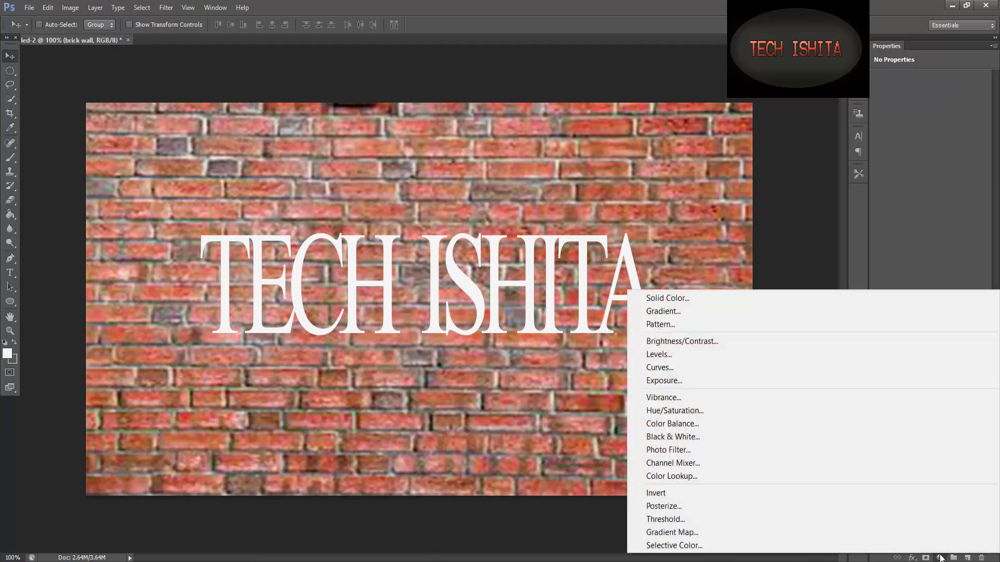
pyautogui.click(826, 442)
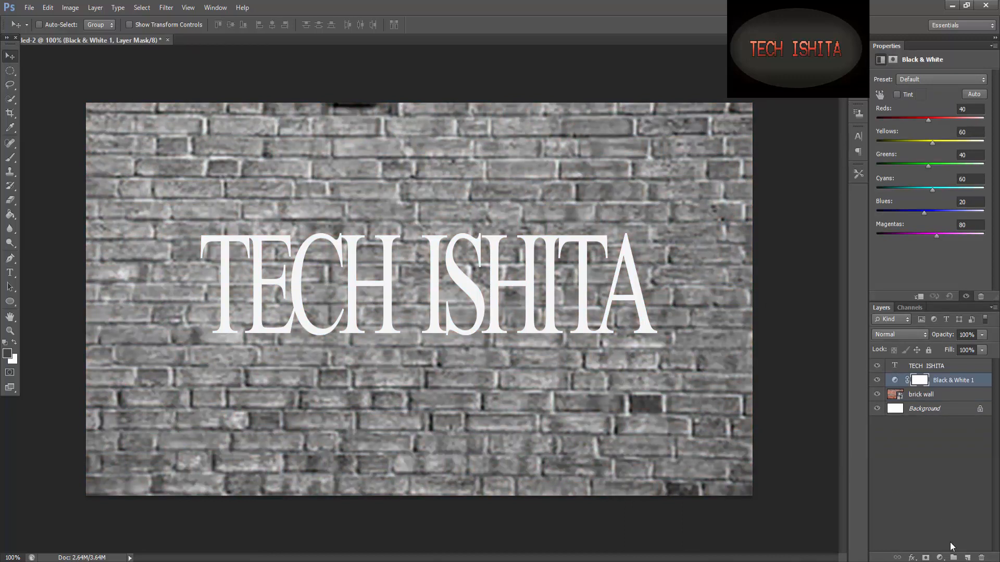
# Add a Curves adjustment layer and darken the wall by pulling the curve's midpoint to input 136, output 102
pyautogui.click(940, 558)
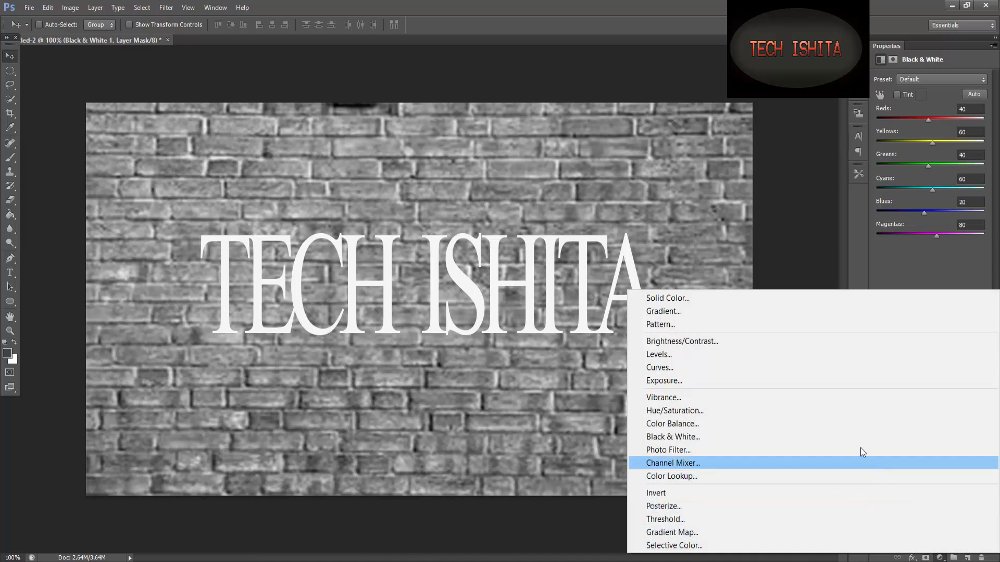
pyautogui.click(788, 369)
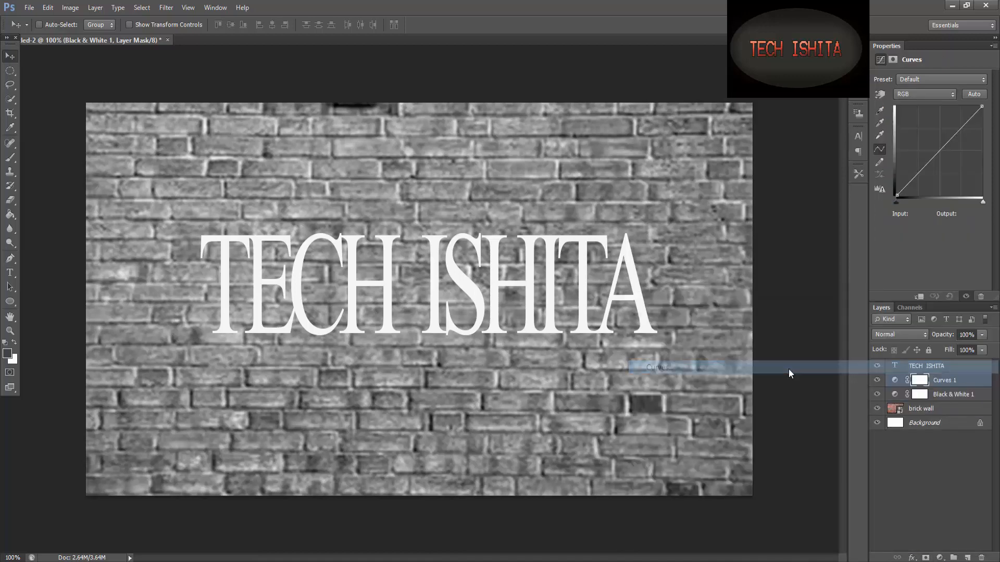
pyautogui.click(937, 155)
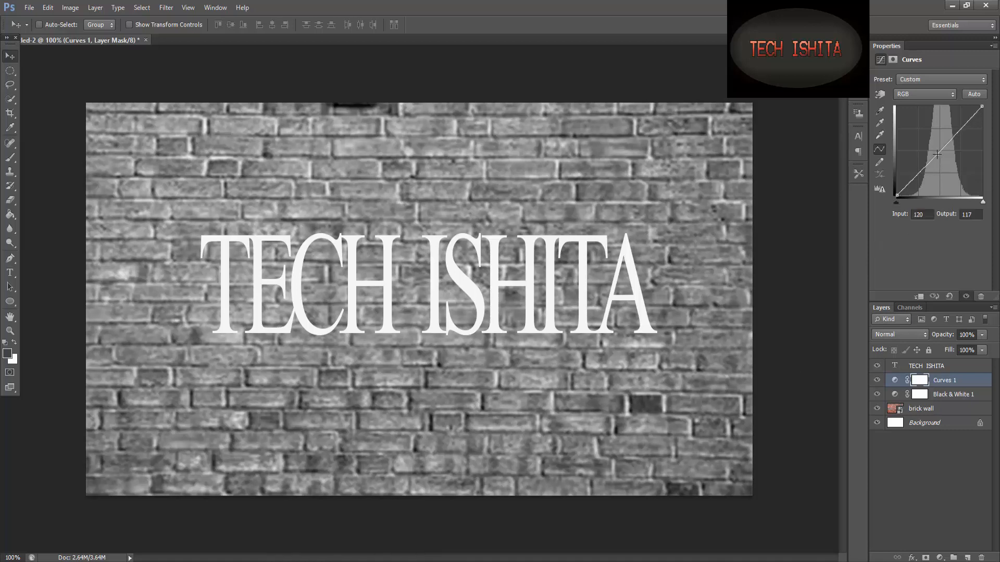
pyautogui.moveTo(937, 155)
pyautogui.mouseDown()
pyautogui.moveTo(945, 182)
pyautogui.moveTo(943, 156)
pyautogui.mouseUp()
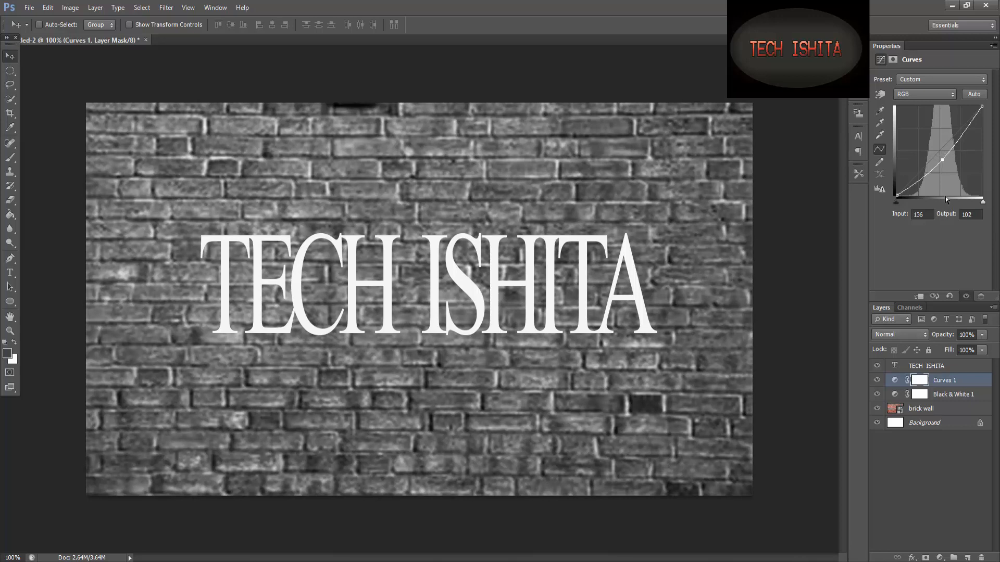
# Add a Gradient Fill layer above the Curves layer and set the gradient's first colour stop to near-black 050101
pyautogui.click(940, 557)
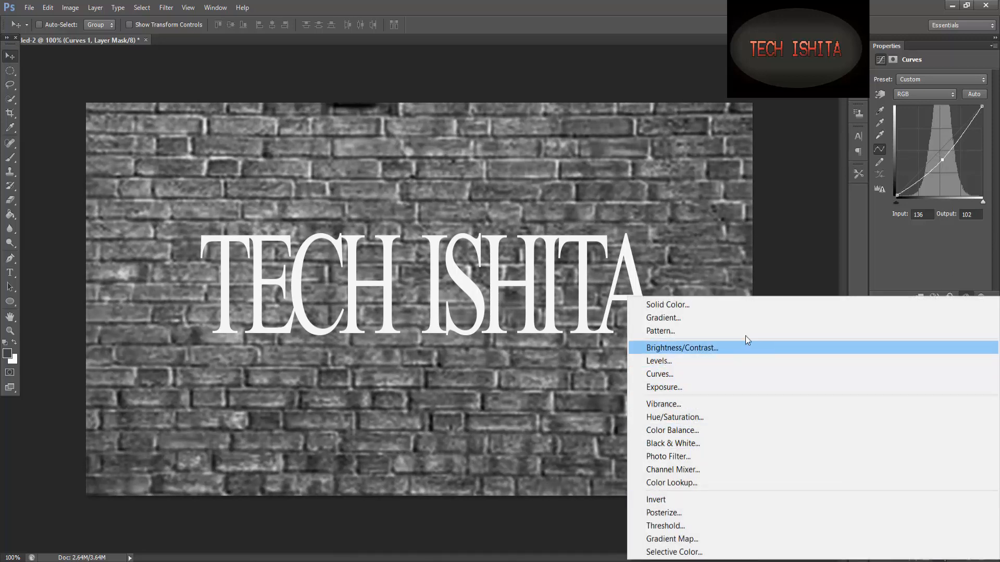
pyautogui.click(742, 317)
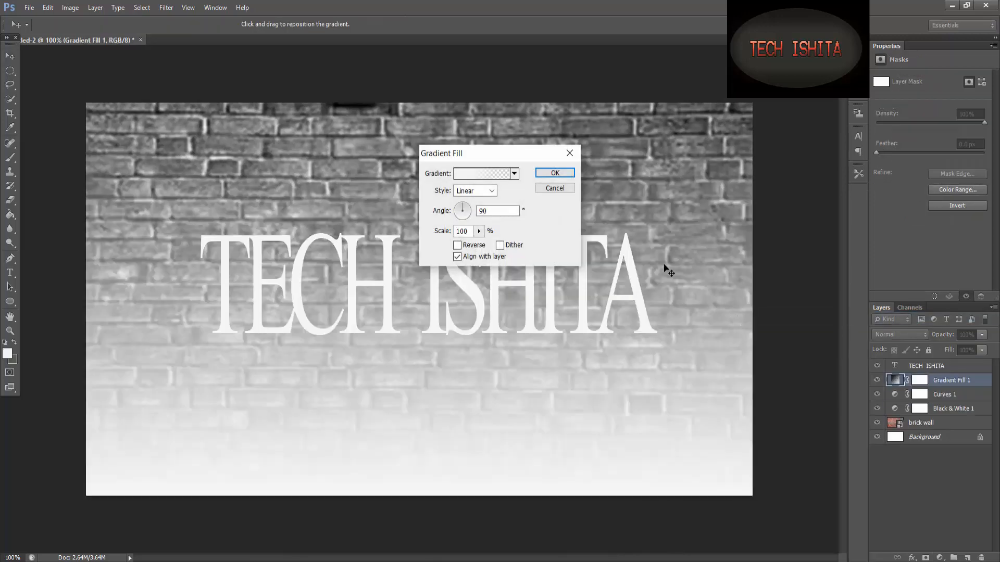
pyautogui.click(498, 179)
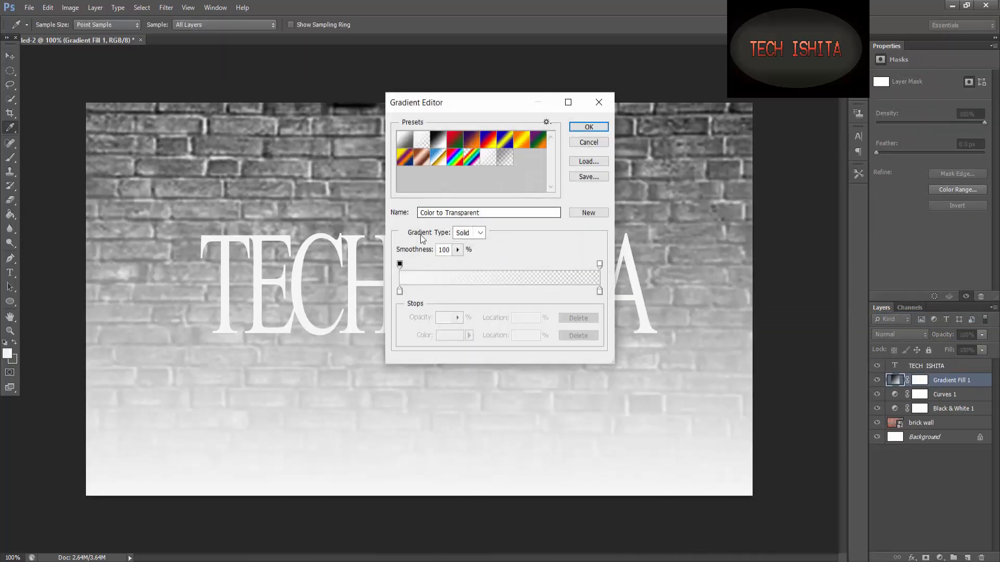
pyautogui.click(400, 291)
pyautogui.doubleClick(400, 291)
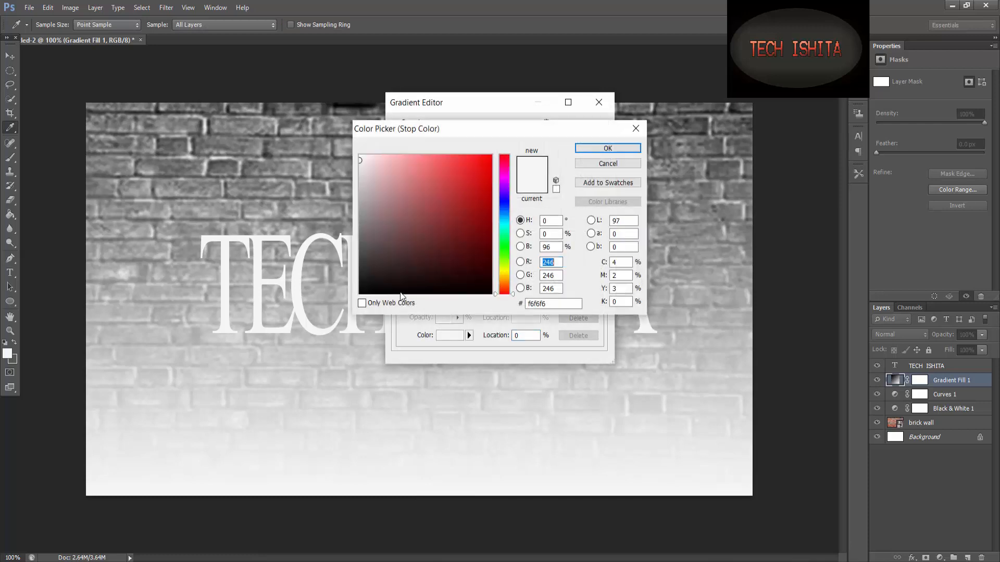
pyautogui.click(478, 291)
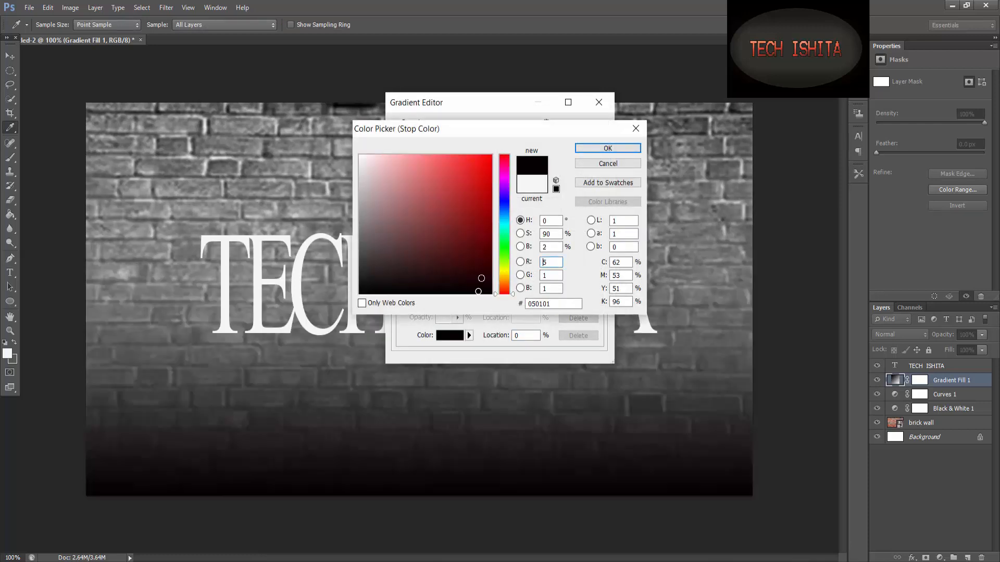
pyautogui.click(585, 148)
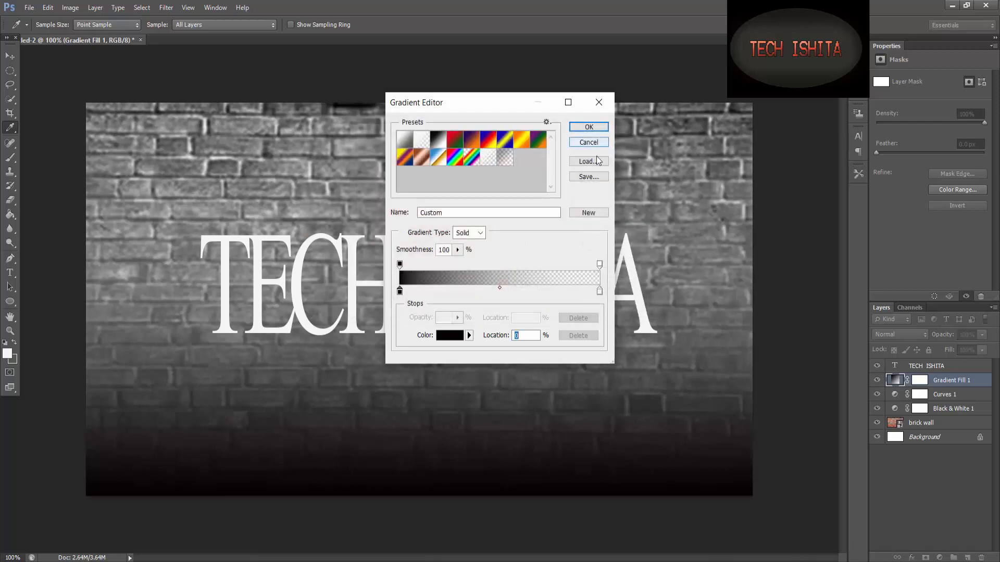
# Set the gradient's end colour stop at location 100% to near-black 070101 and accept the edited gradient
pyautogui.click(600, 292)
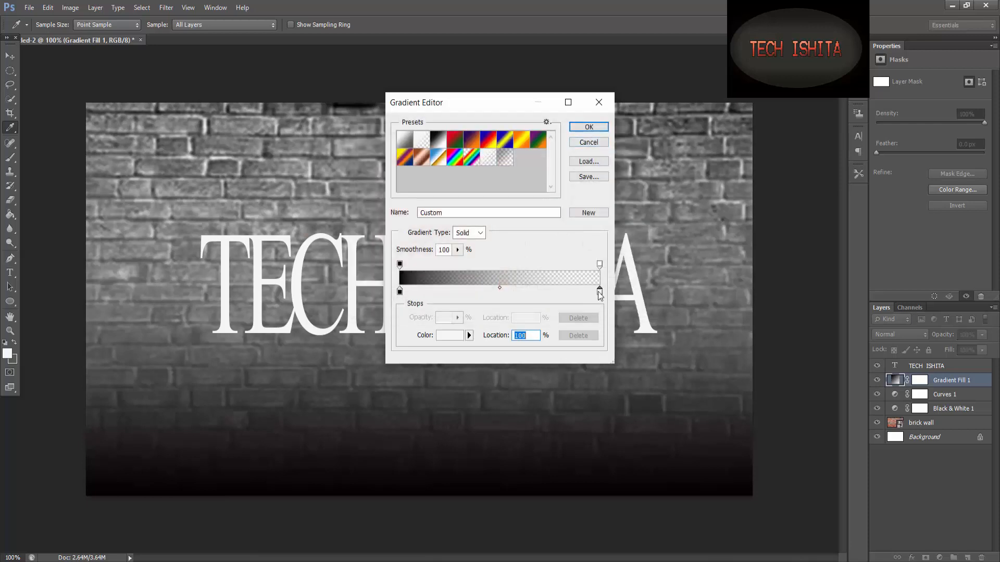
pyautogui.doubleClick(600, 292)
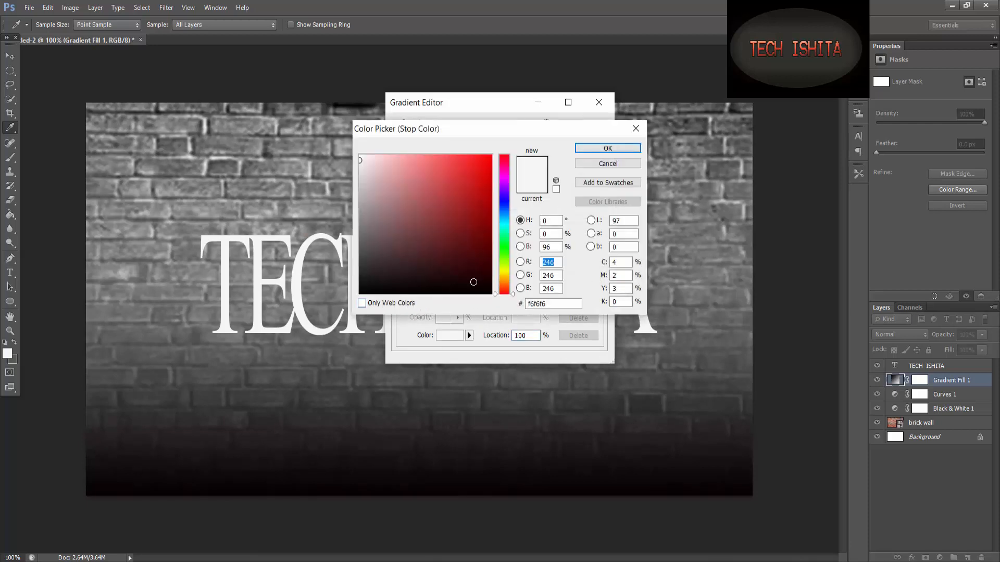
pyautogui.click(479, 290)
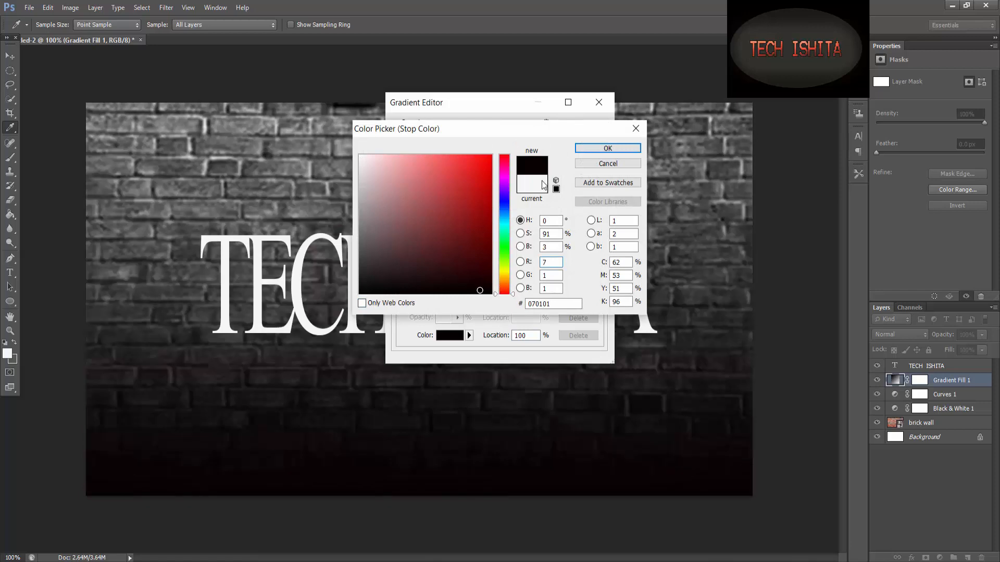
pyautogui.click(608, 148)
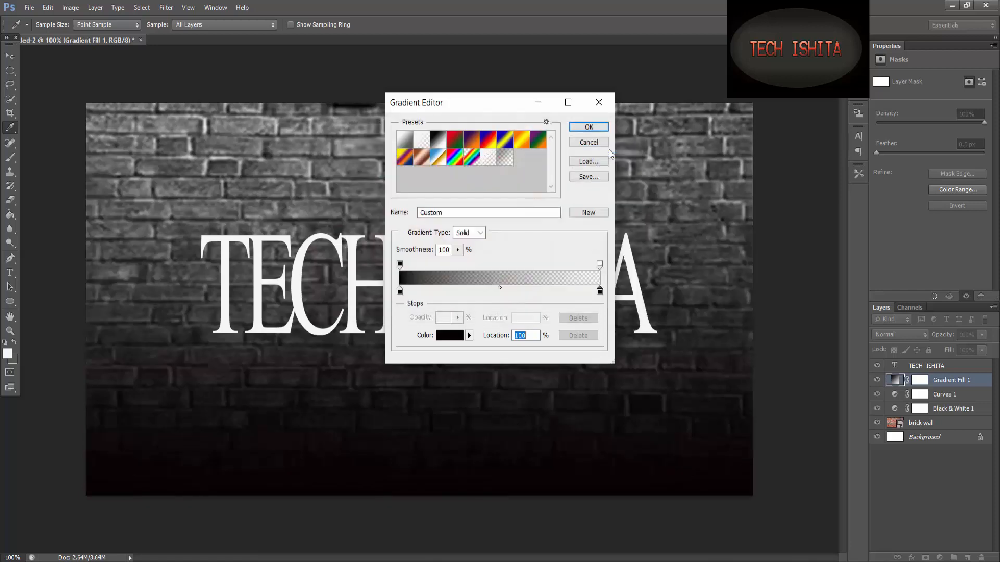
pyautogui.click(589, 128)
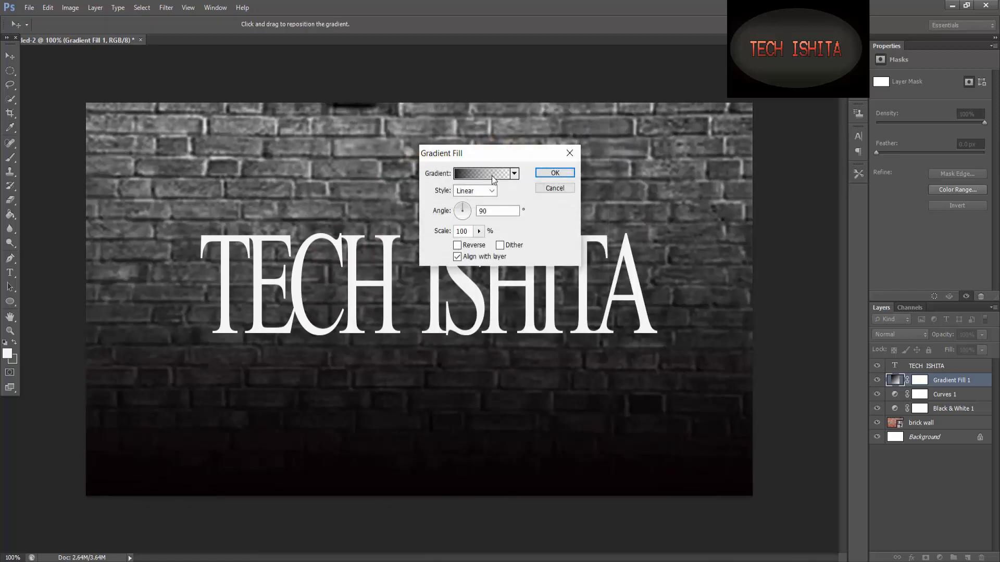
# Make the gradient fill radial, set its scale to 110% and reverse its direction
pyautogui.click(490, 195)
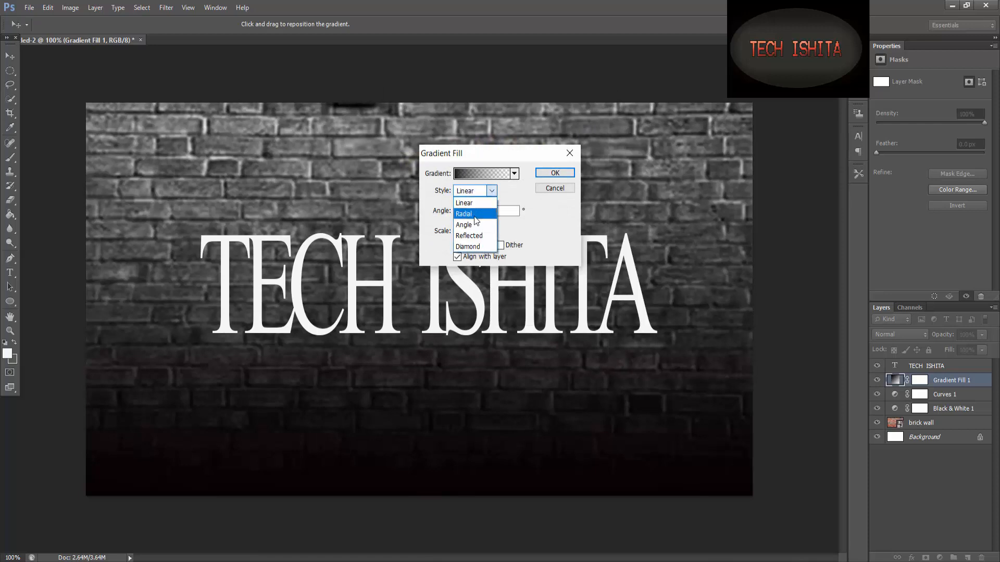
pyautogui.press('Escape')
pyautogui.press('Down')
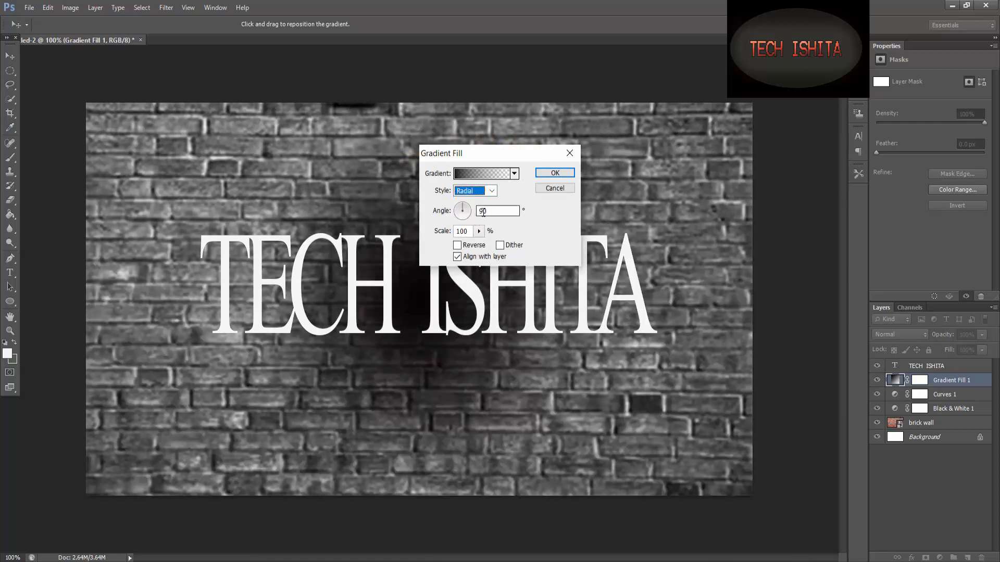
pyautogui.click(469, 212)
pyautogui.click(466, 206)
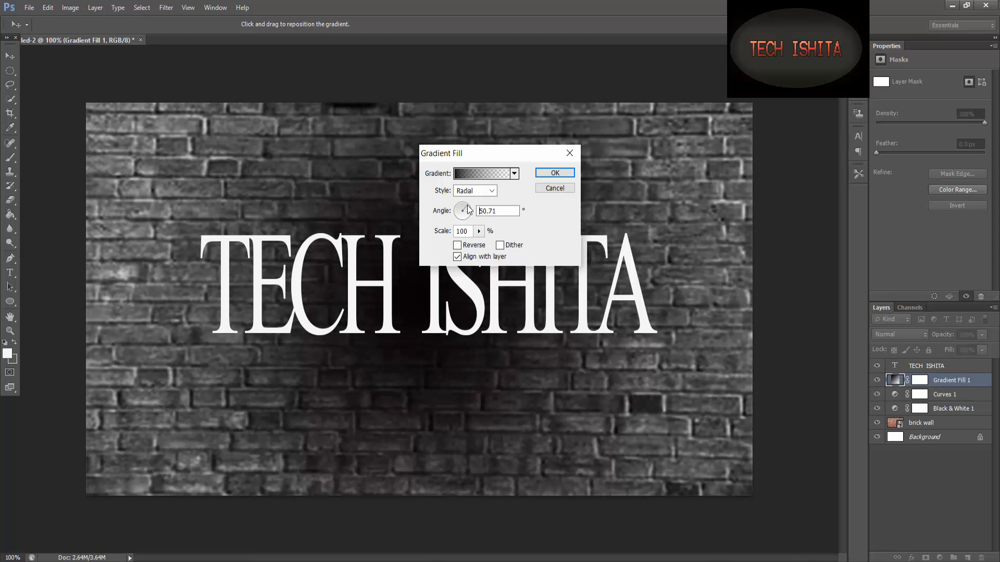
pyautogui.click(479, 233)
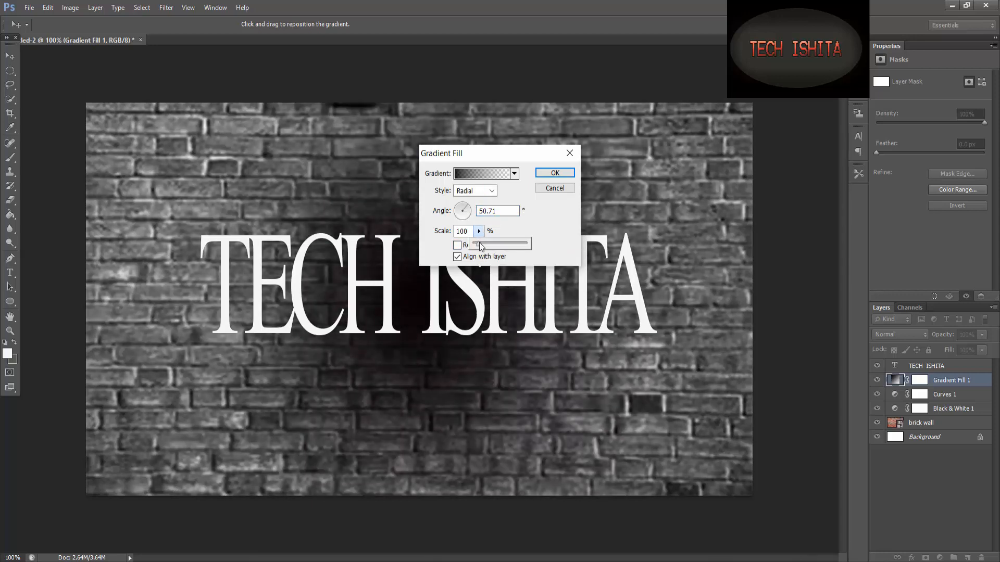
pyautogui.click(480, 243)
pyautogui.click(458, 245)
# Set the gradient fill's angle to 30° and apply the fill
pyautogui.doubleClick(489, 208)
pyautogui.press('BackSpace')
pyautogui.write('30')
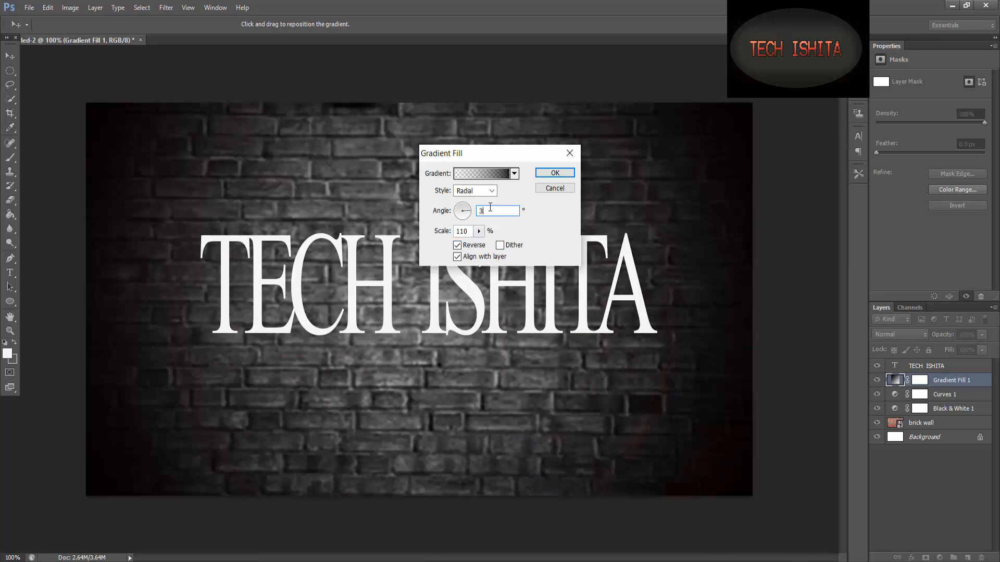
pyautogui.click(554, 172)
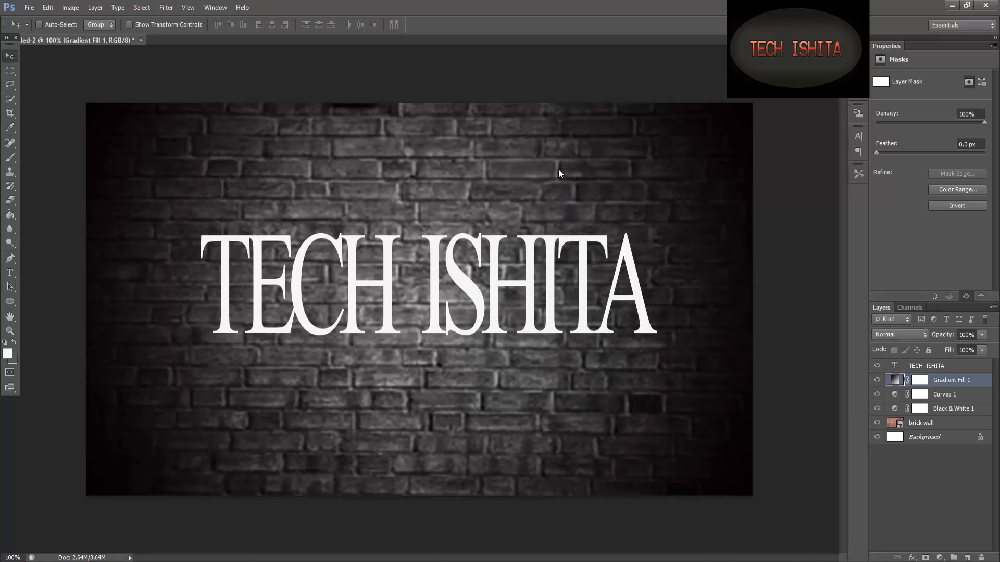
# Add an empty layer above Gradient Fill 1 and draw a wide elliptical selection around the TECH ISHITA text
pyautogui.click(930, 428)
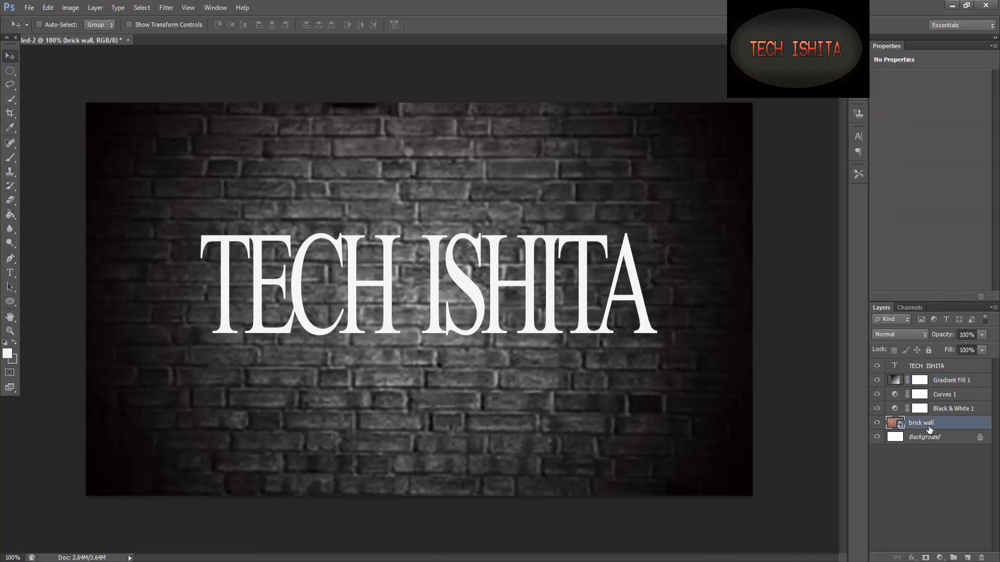
pyautogui.click(963, 383)
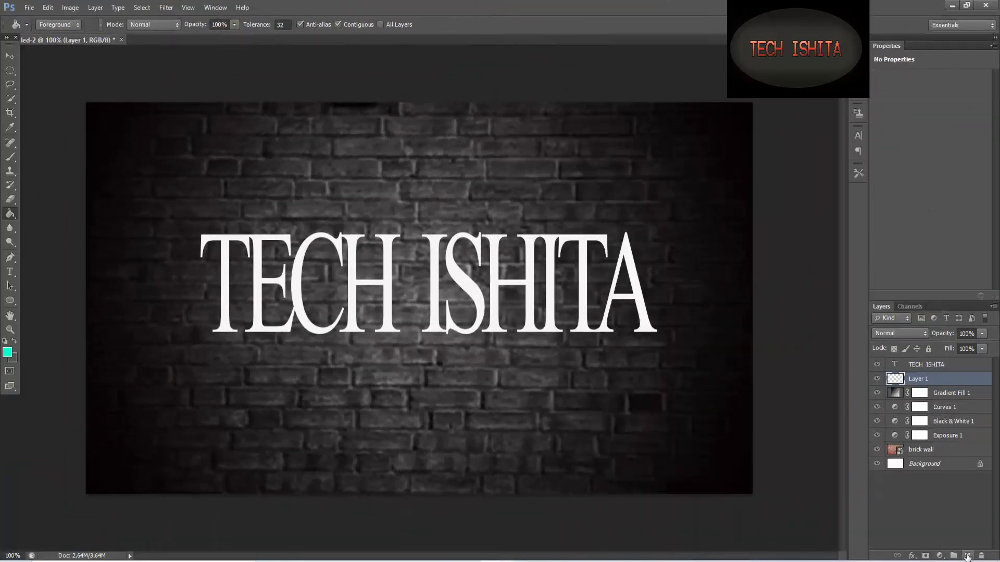
pyautogui.click(10, 71)
pyautogui.moveTo(146, 142); pyautogui.dragTo(707, 438)
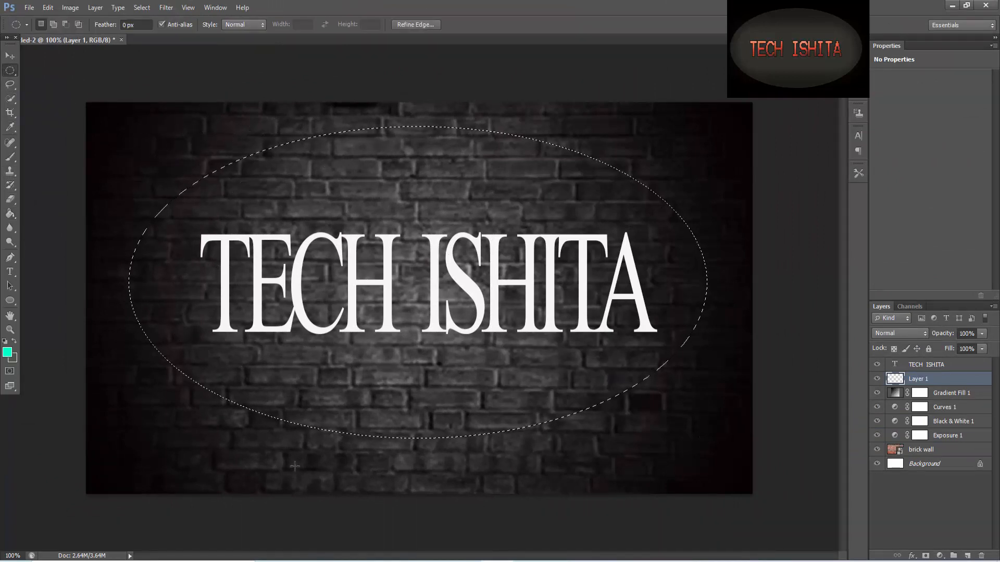
# Fill the elliptical selection with the turquoise foreground colour 00ffcc and deselect it
pyautogui.click(8, 351)
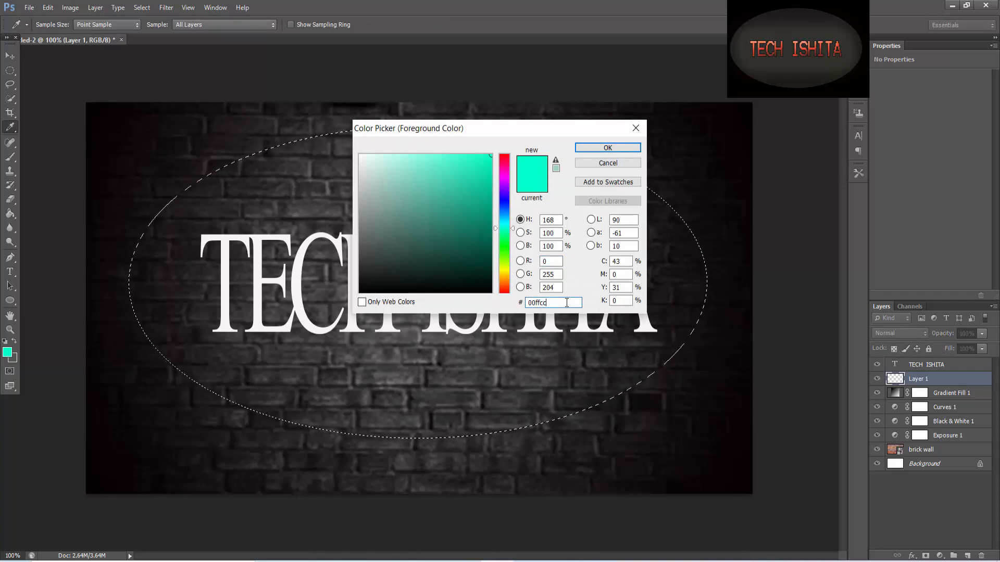
pyautogui.click(605, 149)
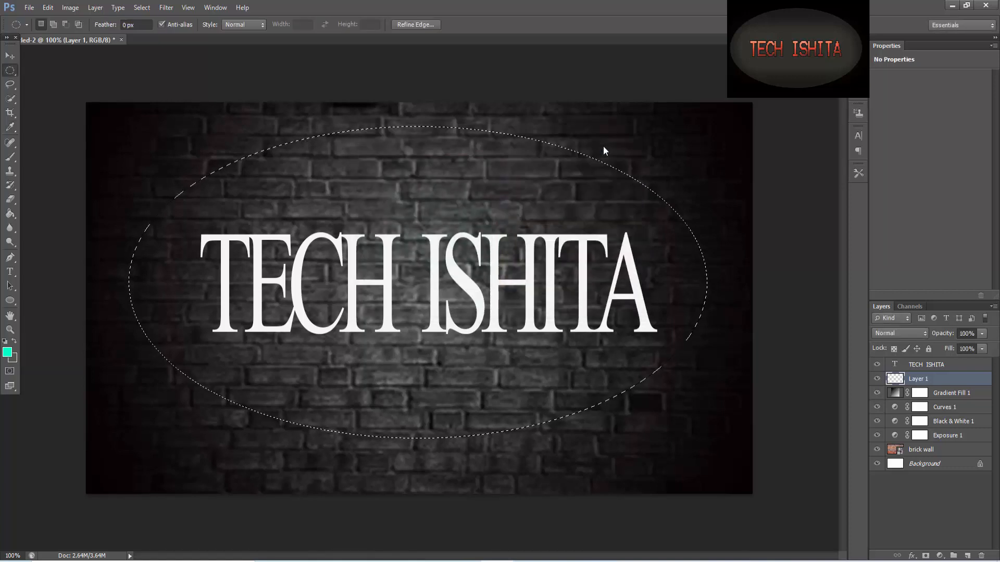
pyautogui.click(10, 214)
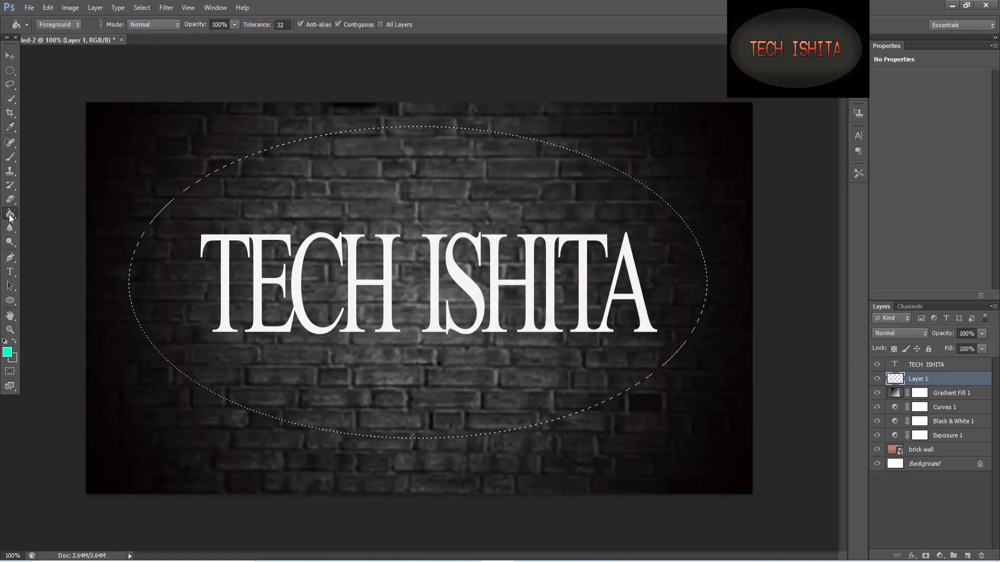
pyautogui.click(451, 282)
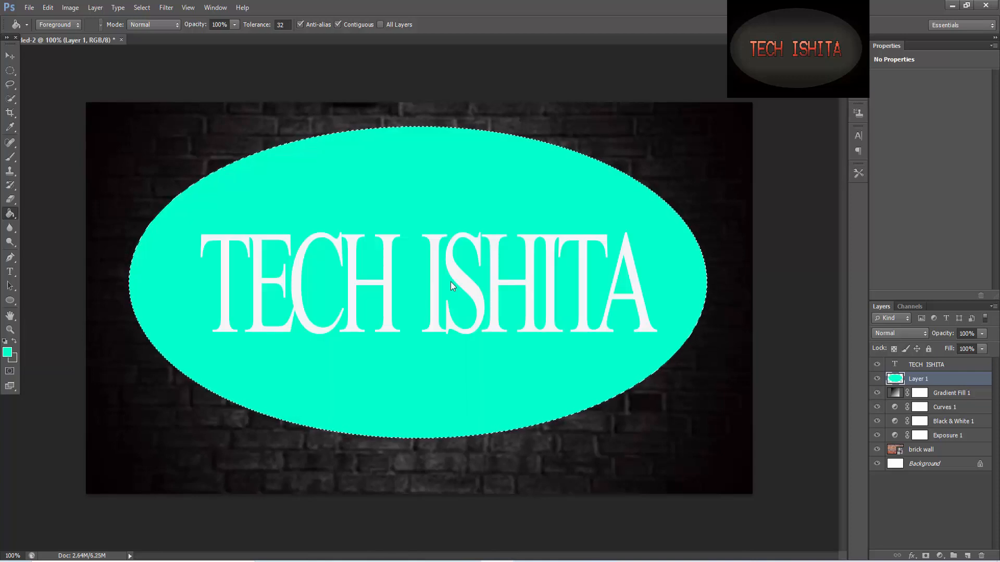
pyautogui.click(149, 6)
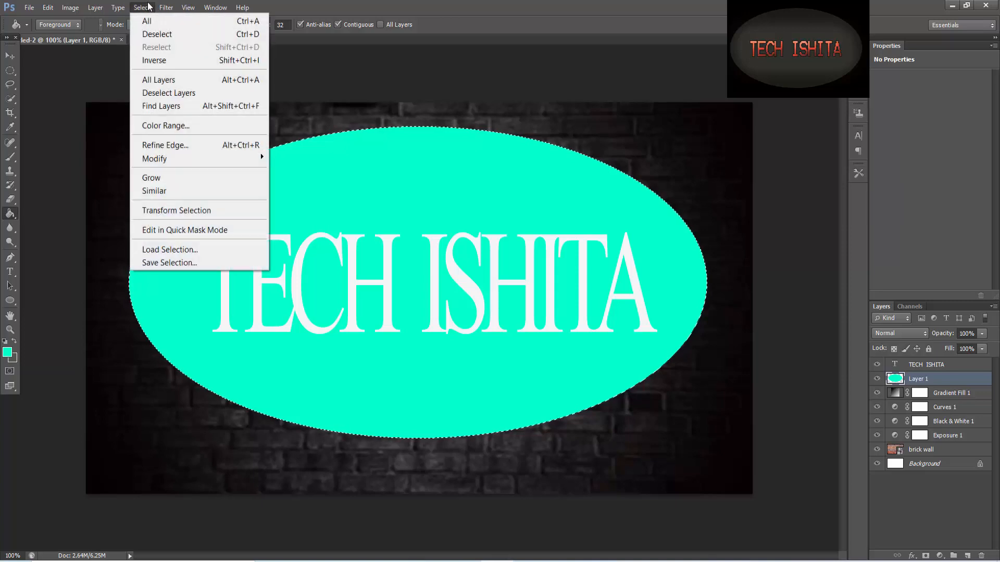
pyautogui.click(154, 29)
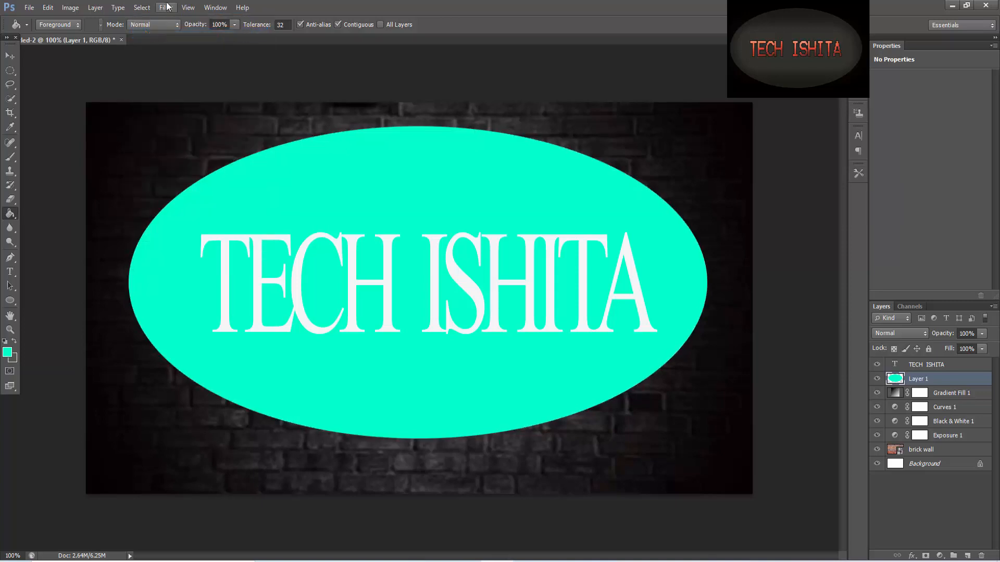
# Apply a Gaussian Blur with a 60-pixel radius to the turquoise ellipse
pyautogui.click(167, 7)
pyautogui.moveTo(240, 94)
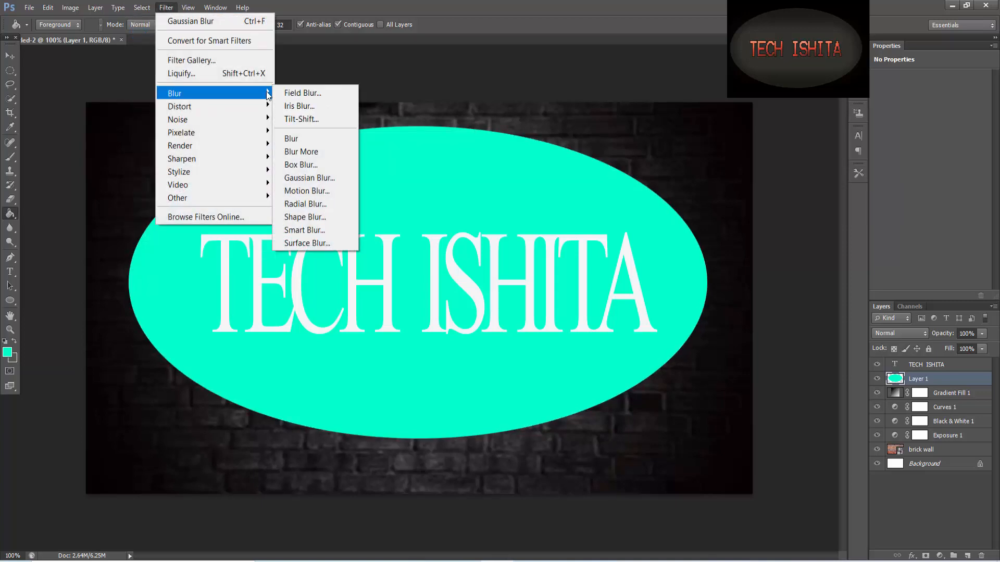
pyautogui.click(309, 178)
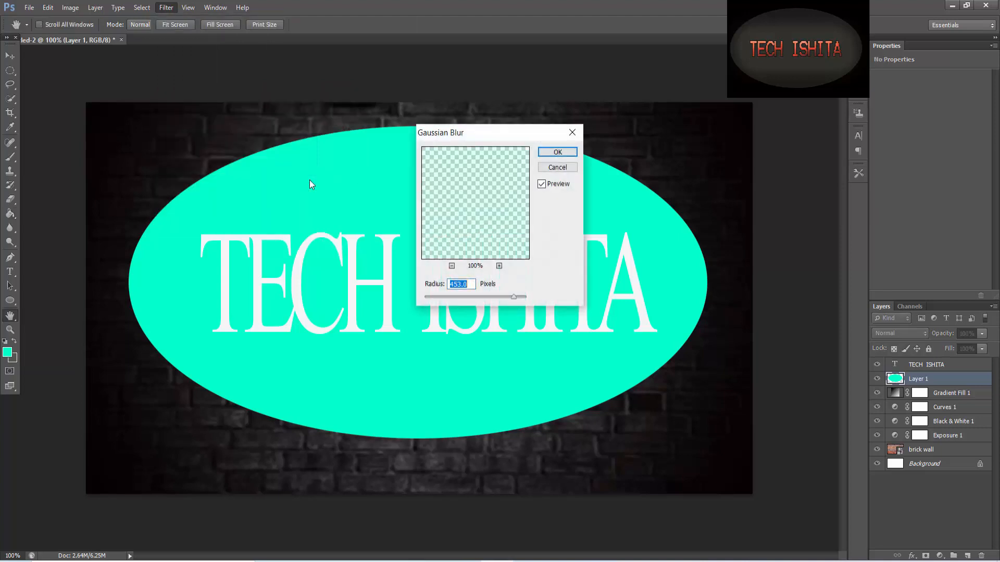
pyautogui.write('60')
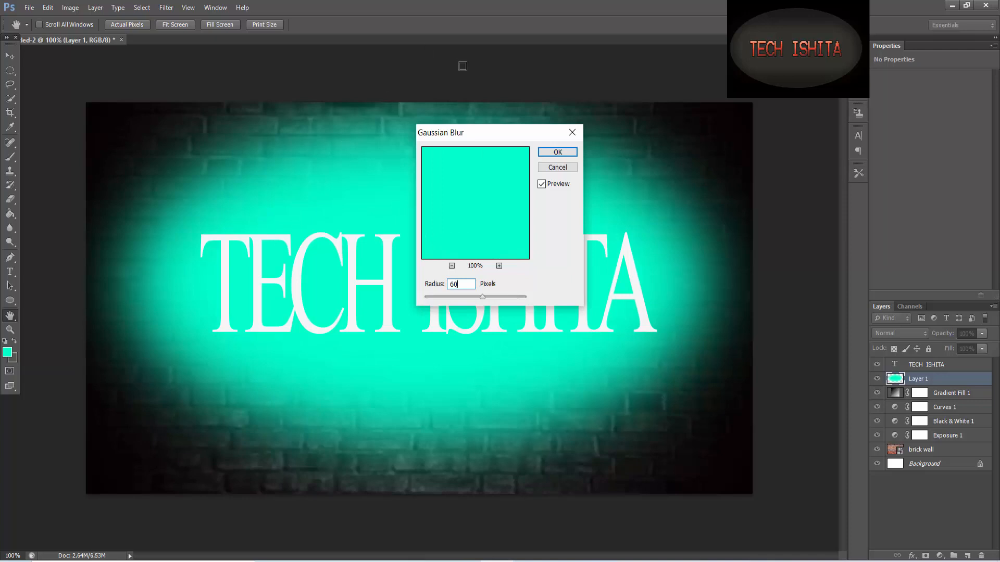
pyautogui.click(553, 152)
pyautogui.press('g')
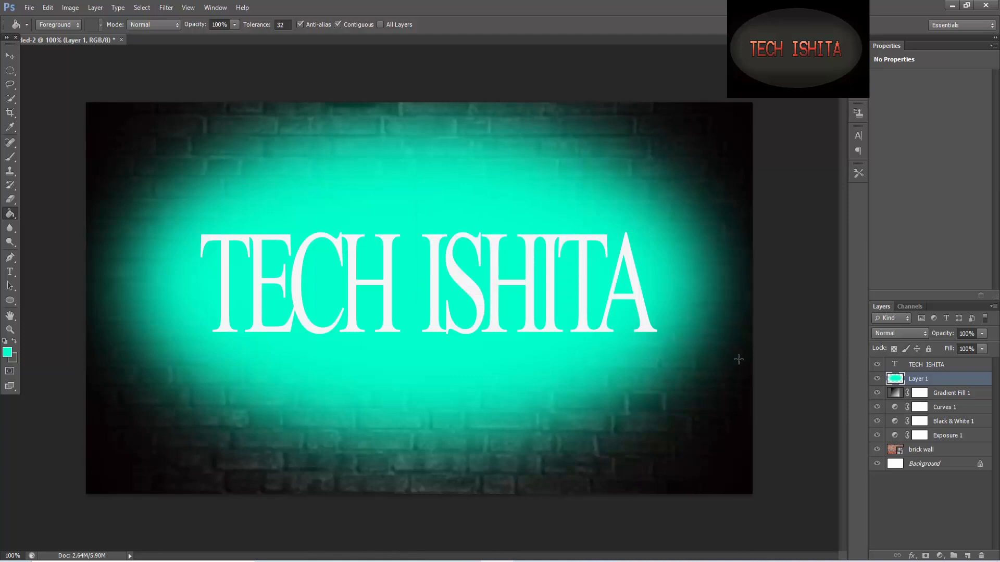
# Set the blurred turquoise layer's blend mode to Multiply and its opacity to 72%
pyautogui.click(919, 329)
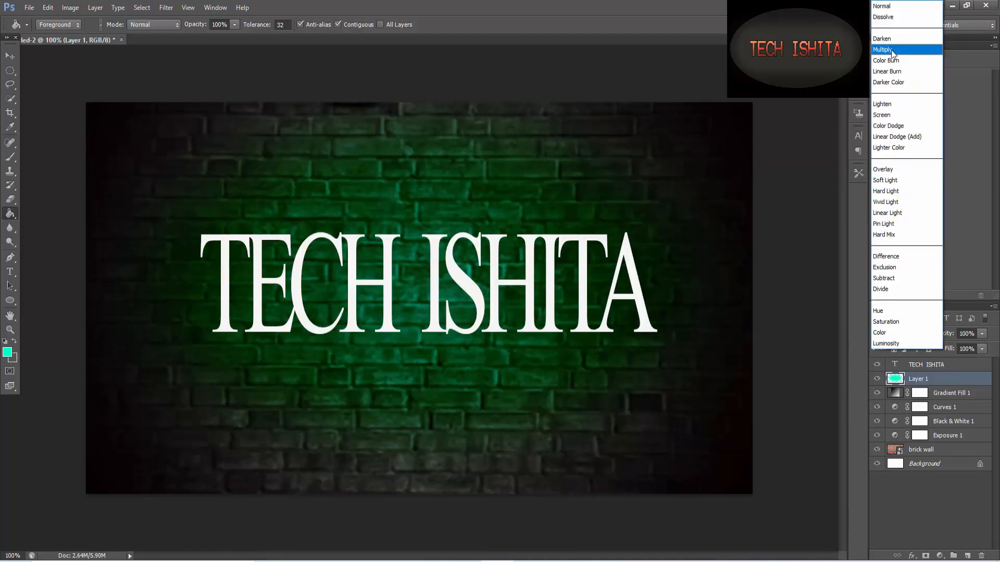
pyautogui.click(892, 49)
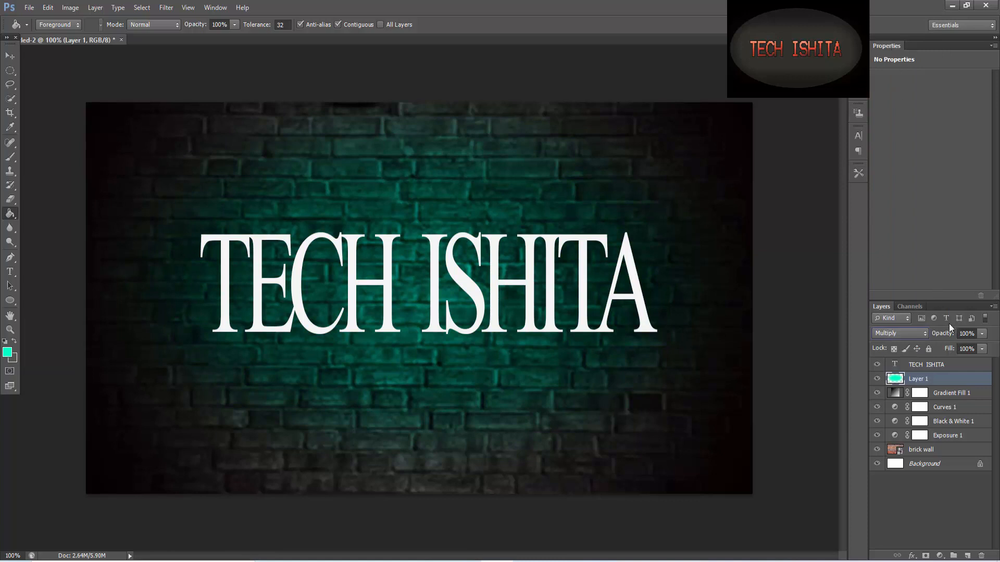
pyautogui.click(982, 334)
pyautogui.click(956, 254)
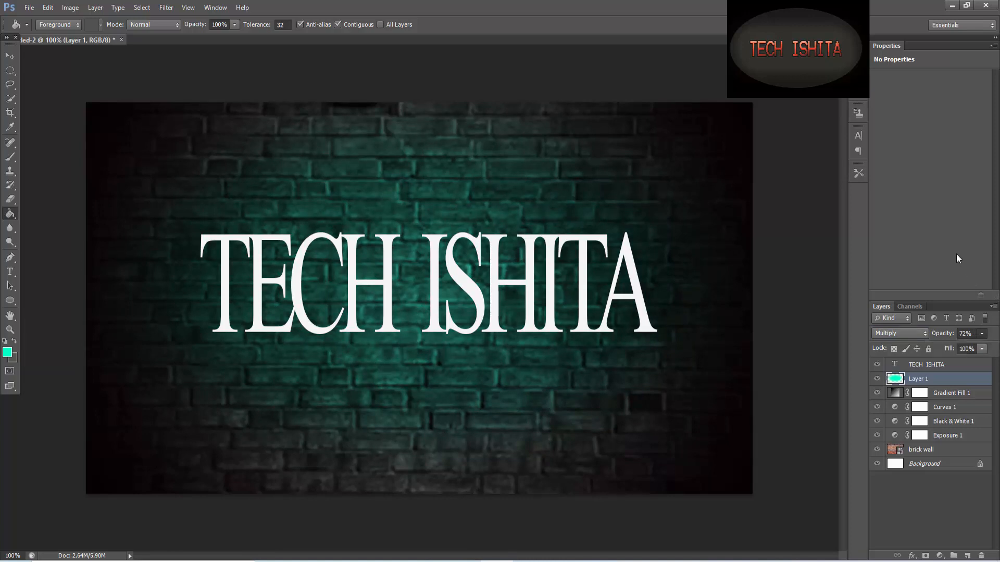
# Open the layer style settings of the TECH ISHITA text layer and enable a Drop Shadow
pyautogui.click(937, 366)
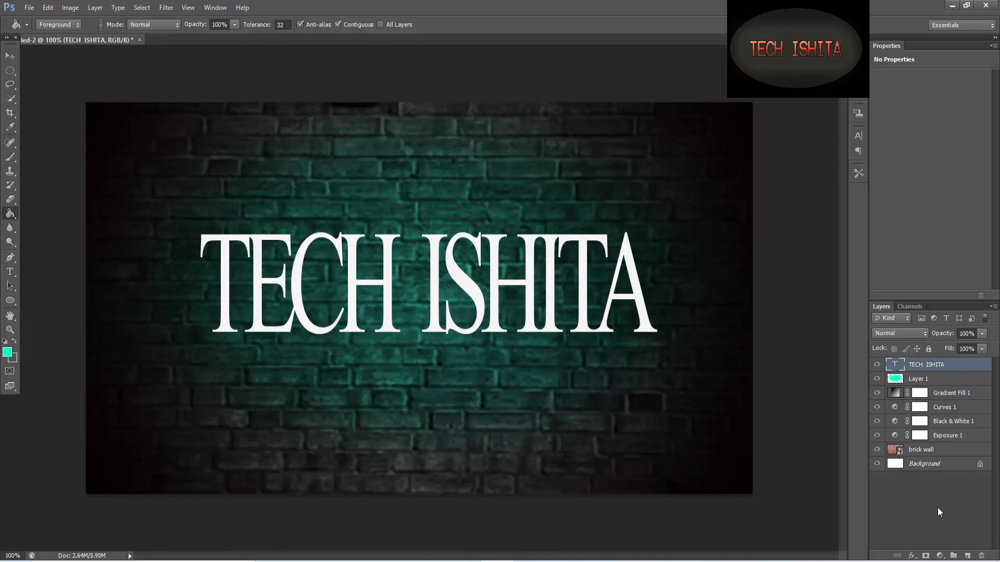
pyautogui.click(910, 555)
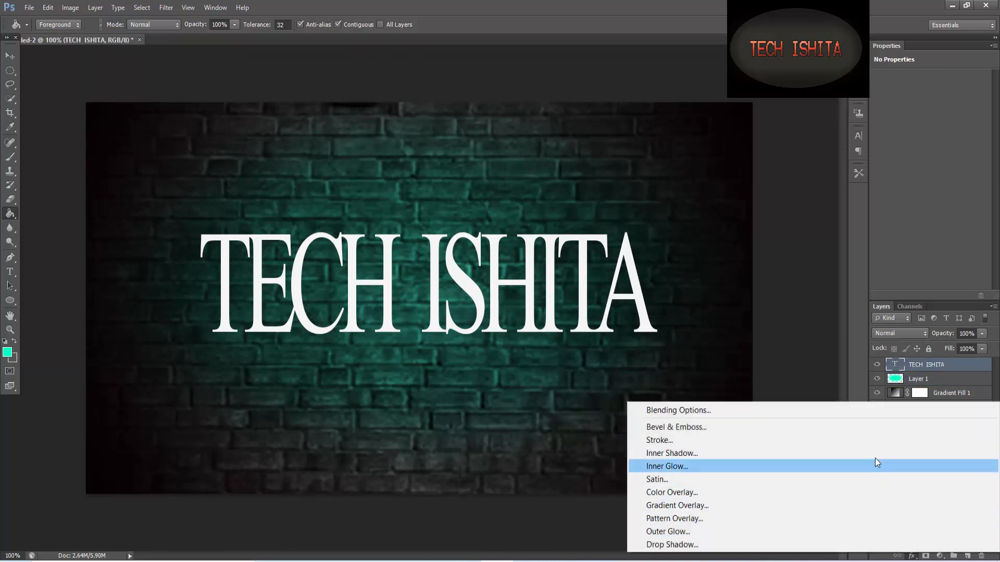
pyautogui.click(866, 414)
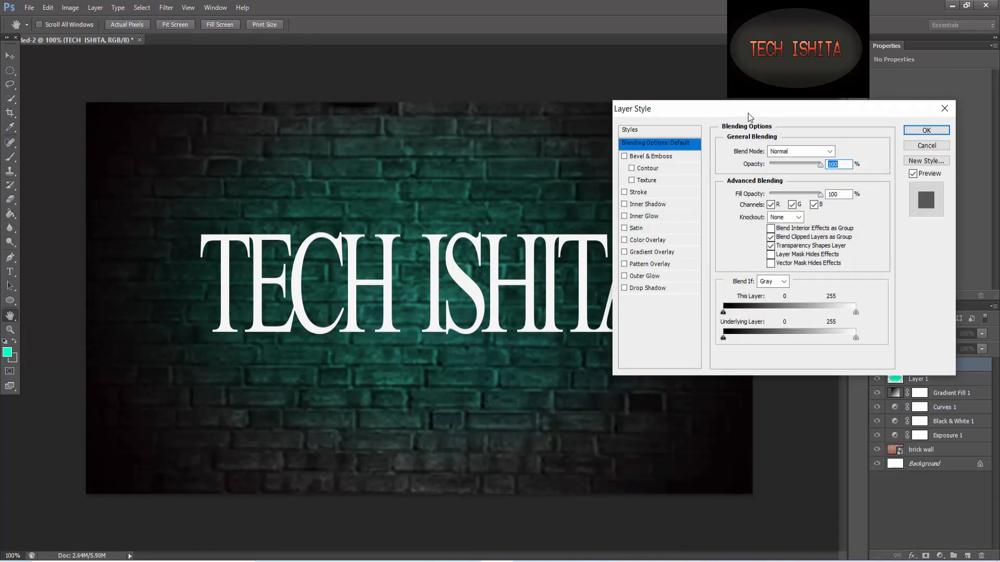
pyautogui.moveTo(751, 114); pyautogui.dragTo(802, 116)
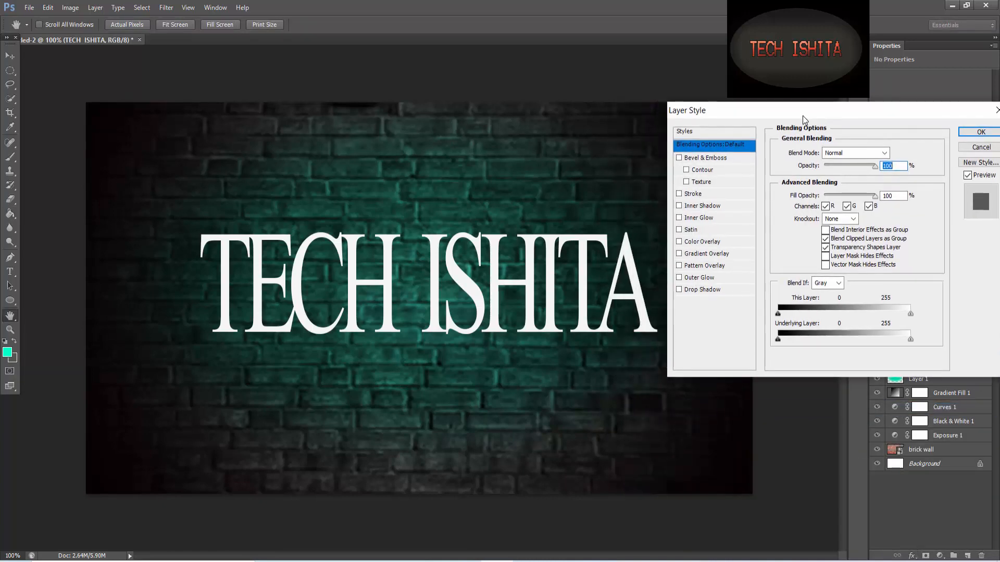
pyautogui.click(729, 241)
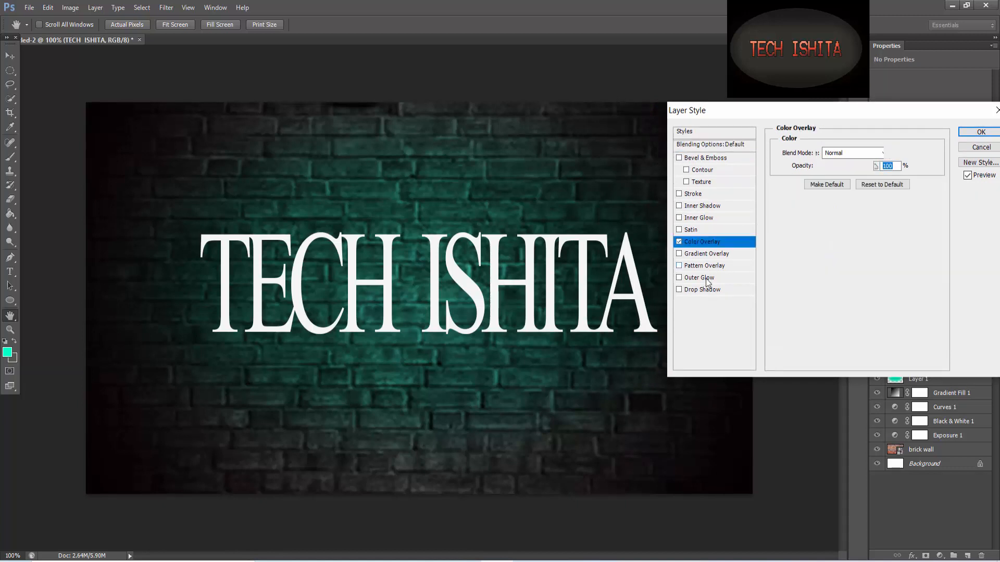
pyautogui.click(695, 291)
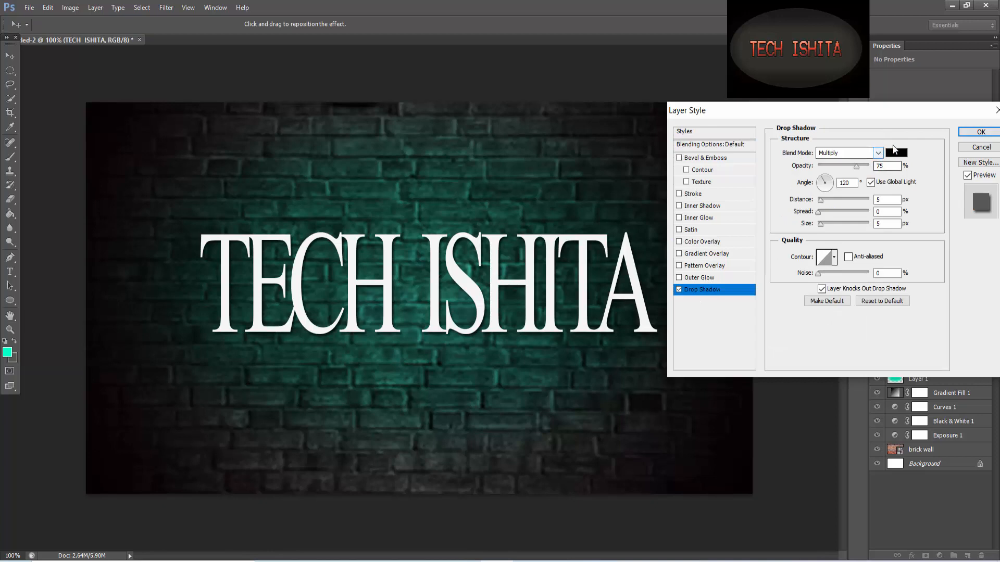
# Change the drop shadow's colour to near-white fbf9f9 and its blend mode to Screen
pyautogui.click(896, 154)
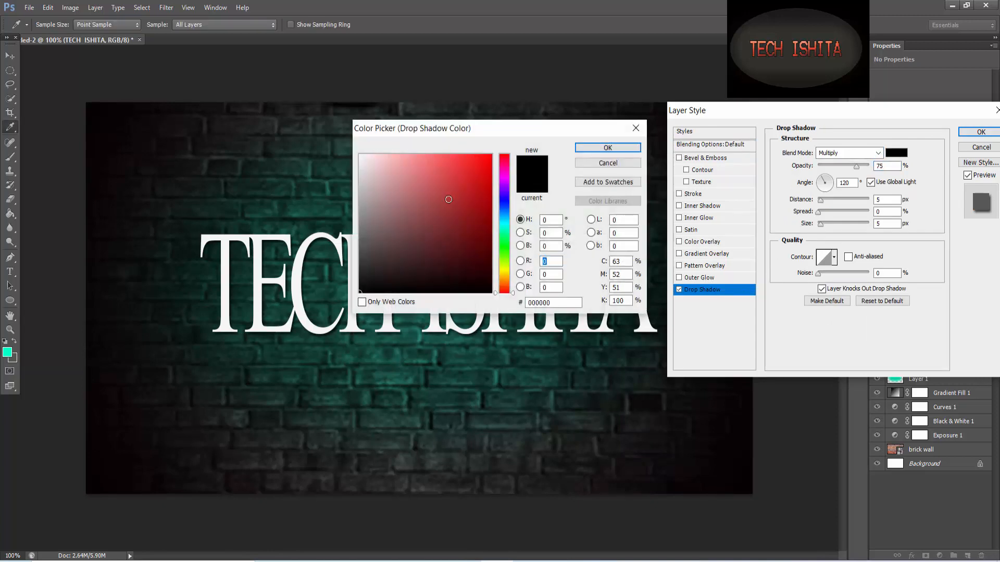
pyautogui.click(360, 156)
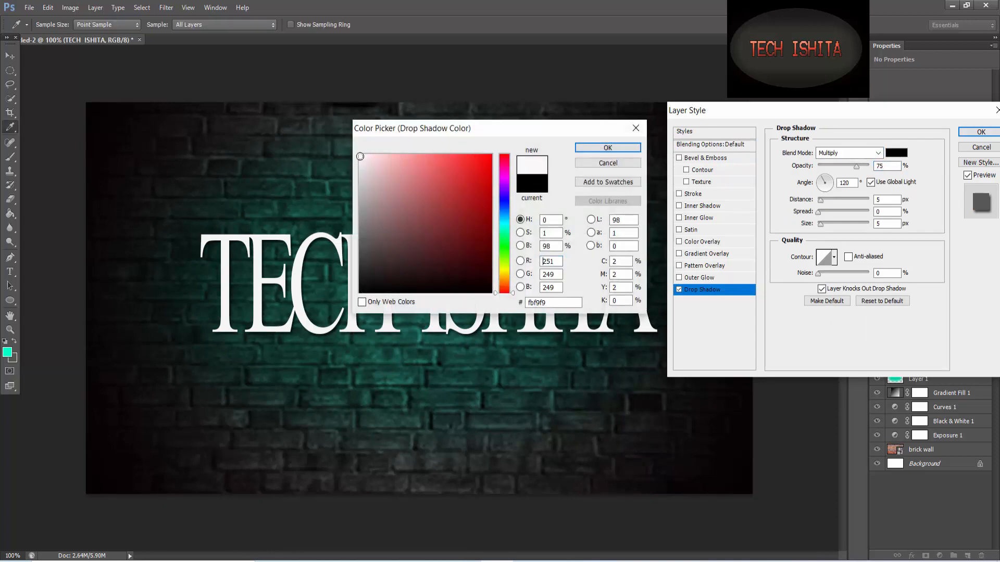
pyautogui.click(587, 151)
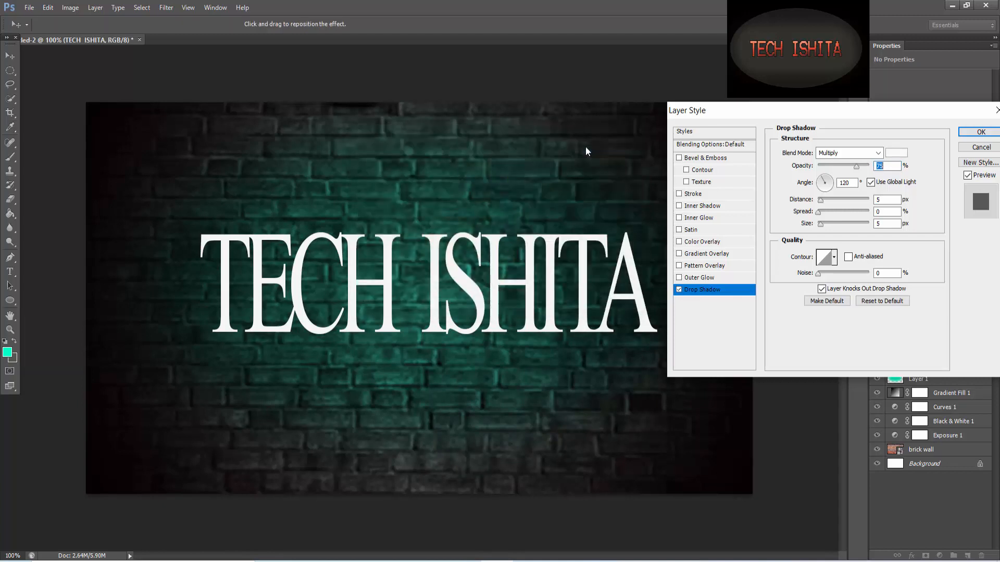
pyautogui.click(853, 154)
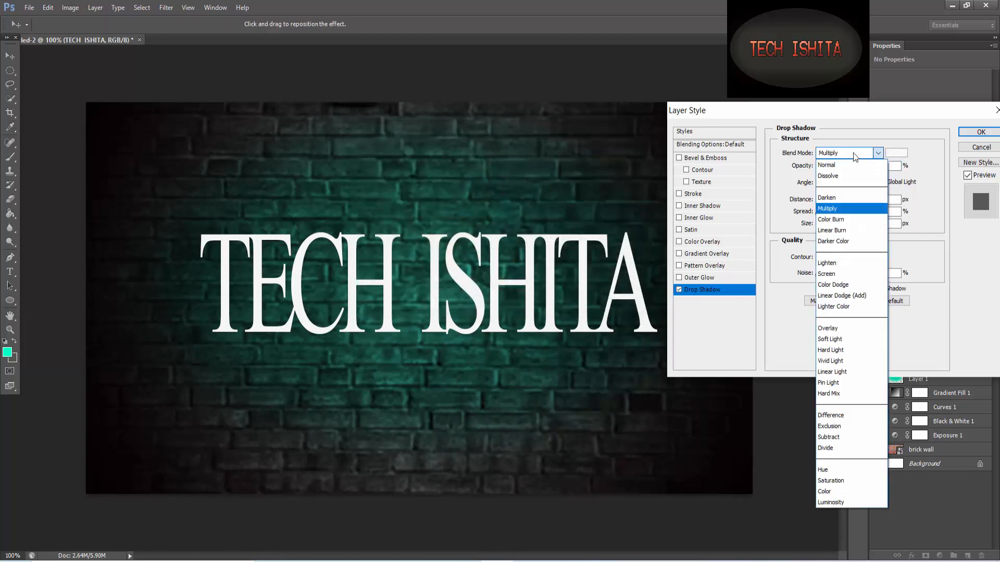
pyautogui.click(833, 274)
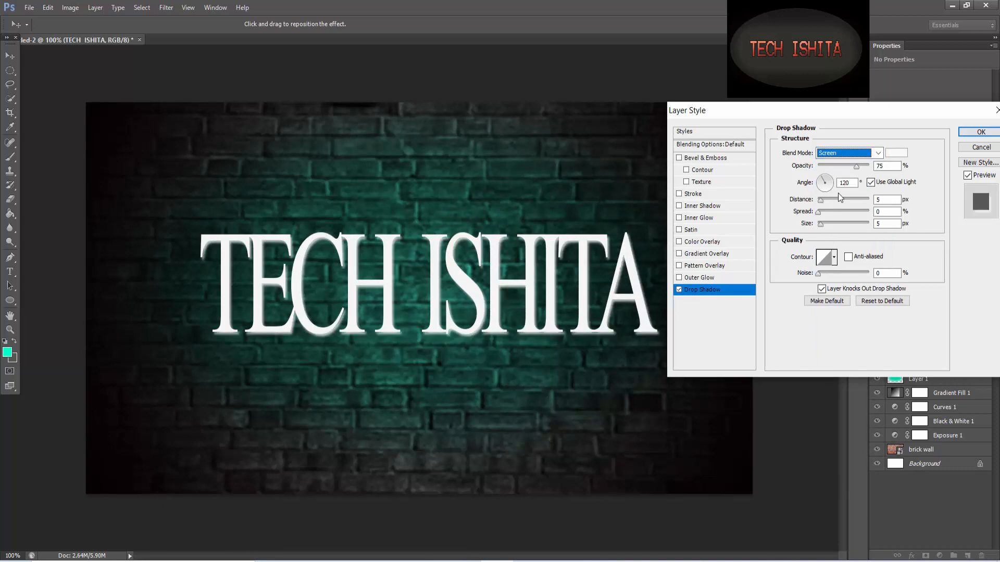
# Set the drop shadow's opacity to 100% and its angle to 90°
pyautogui.moveTo(865, 167); pyautogui.dragTo(876, 170)
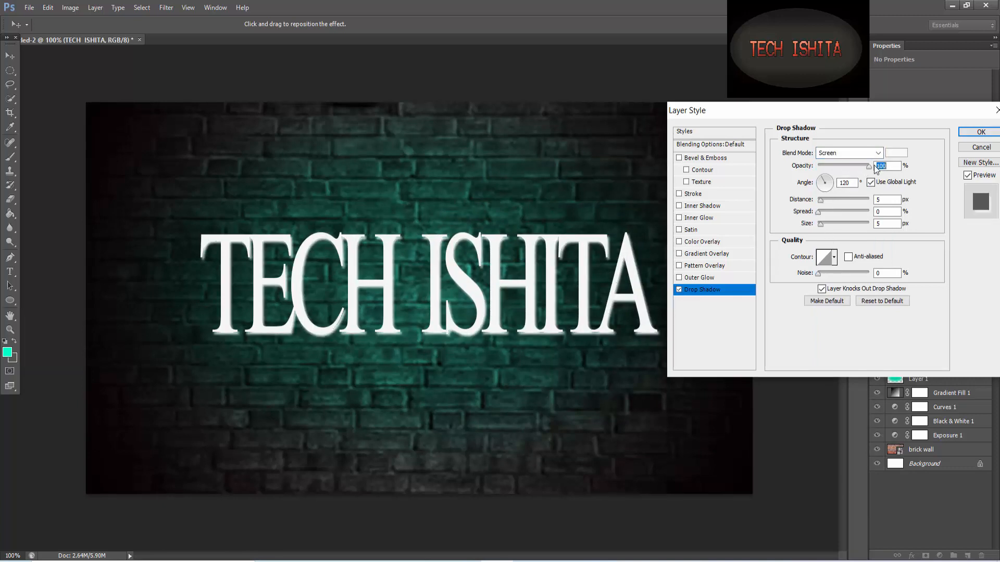
pyautogui.doubleClick(846, 183)
pyautogui.write('5')
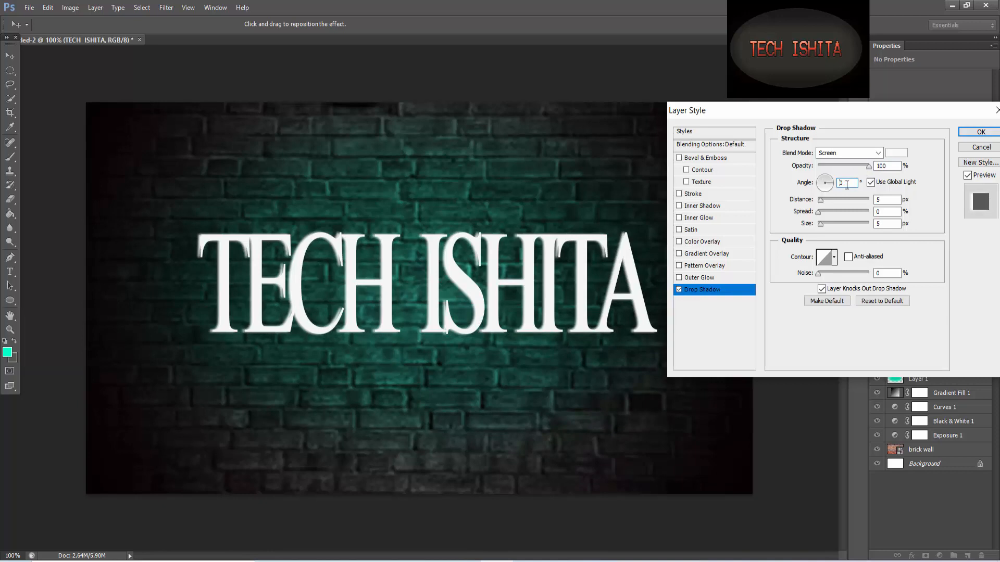
pyautogui.write('0')
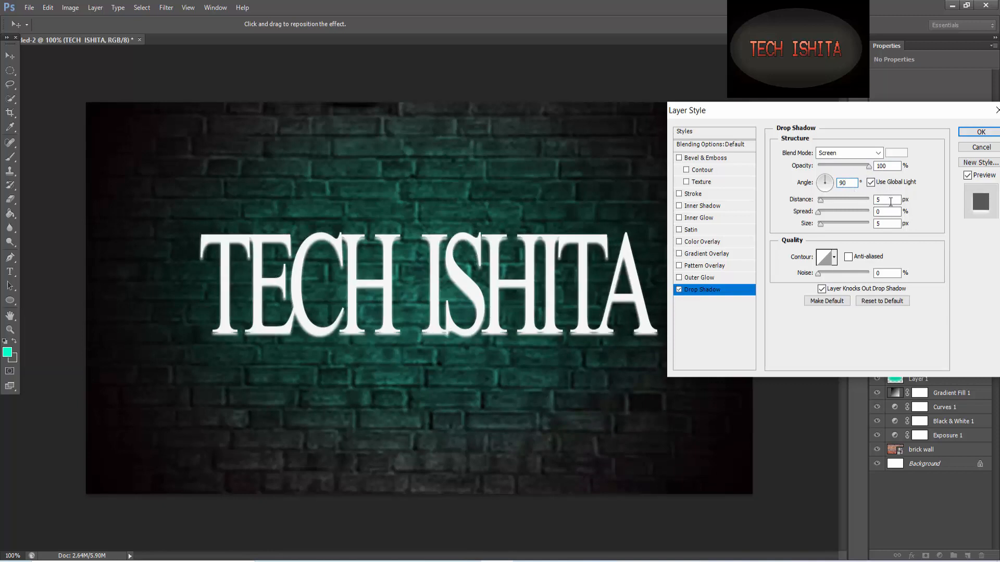
# Set the drop shadow's distance to 0 px, spread to 10% and size to 10 px
pyautogui.click(891, 201)
pyautogui.press('BackSpace')
pyautogui.write('0')
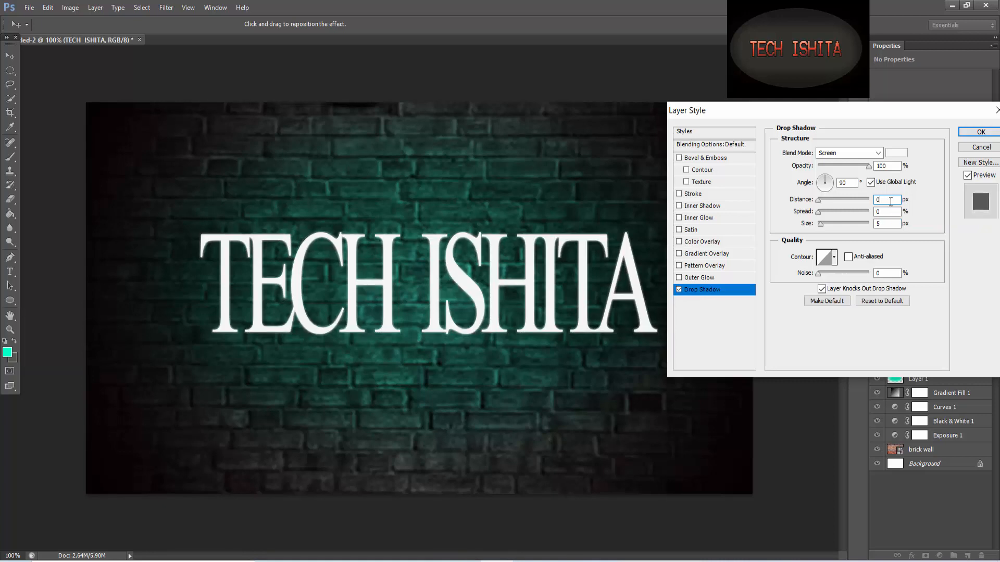
pyautogui.click(891, 211)
pyautogui.press('BackSpace')
pyautogui.write('10')
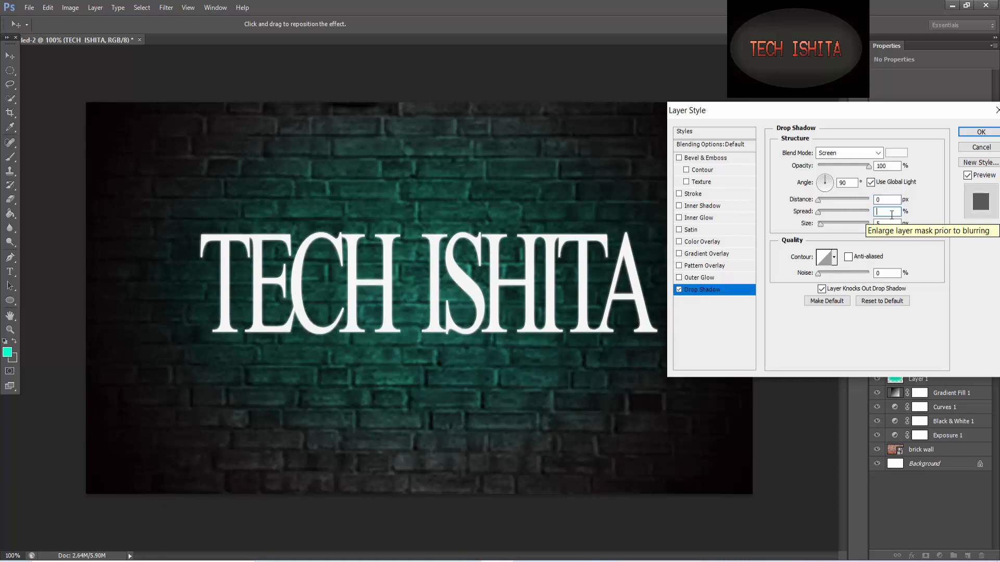
pyautogui.click(890, 224)
pyautogui.press('BackSpace')
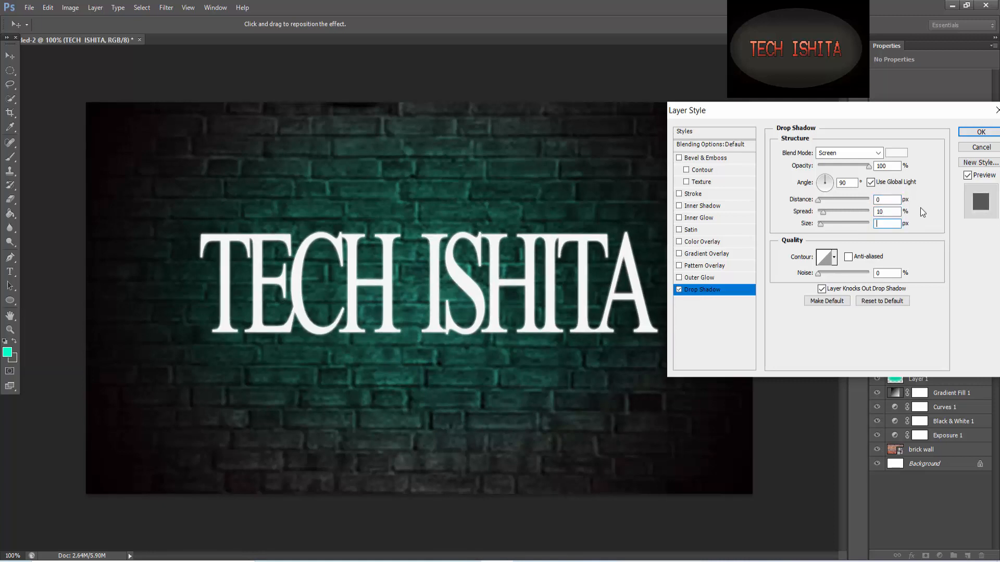
pyautogui.write('10')
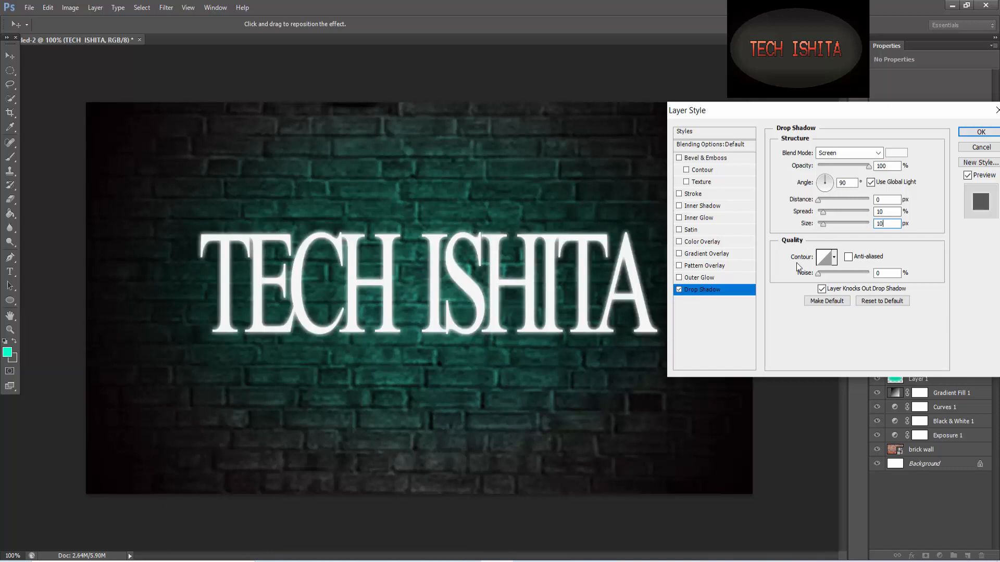
# Enable an Outer Glow on the TECH ISHITA text and set its colour to turquoise 00ffcc
pyautogui.click(727, 282)
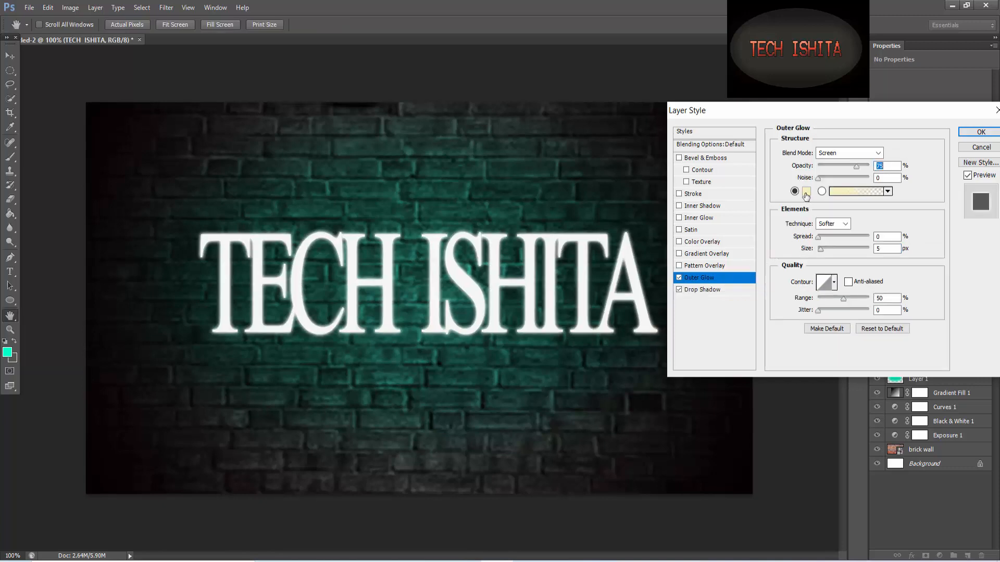
pyautogui.click(806, 193)
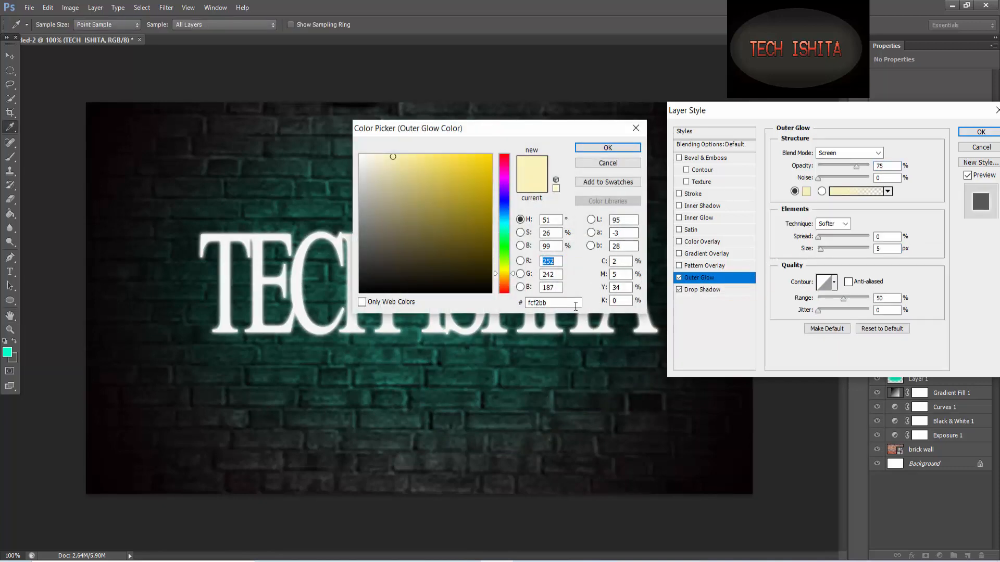
pyautogui.doubleClick(552, 303)
pyautogui.press('BackSpace')
pyautogui.write('f')
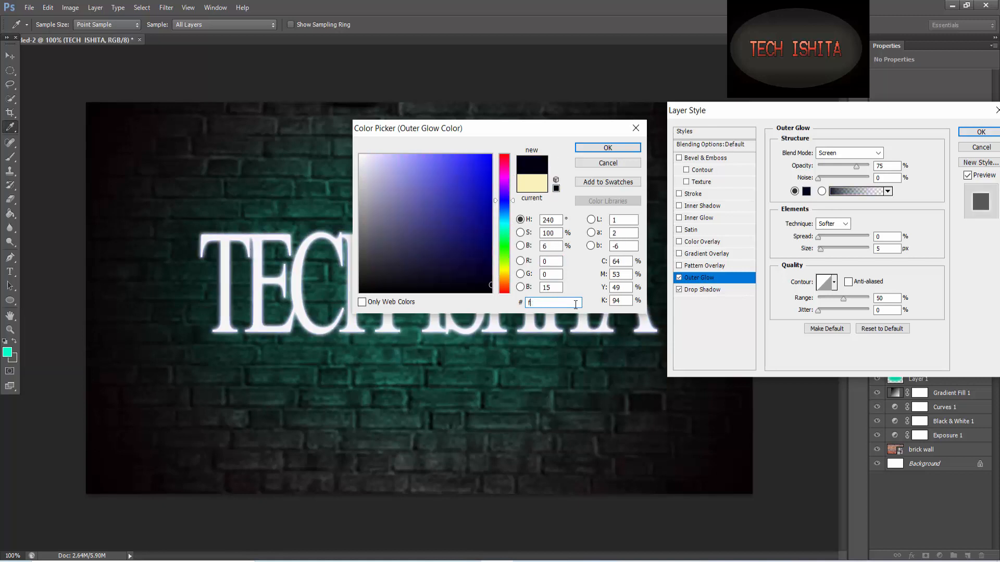
pyautogui.press('BackSpace')
pyautogui.write('00ff')
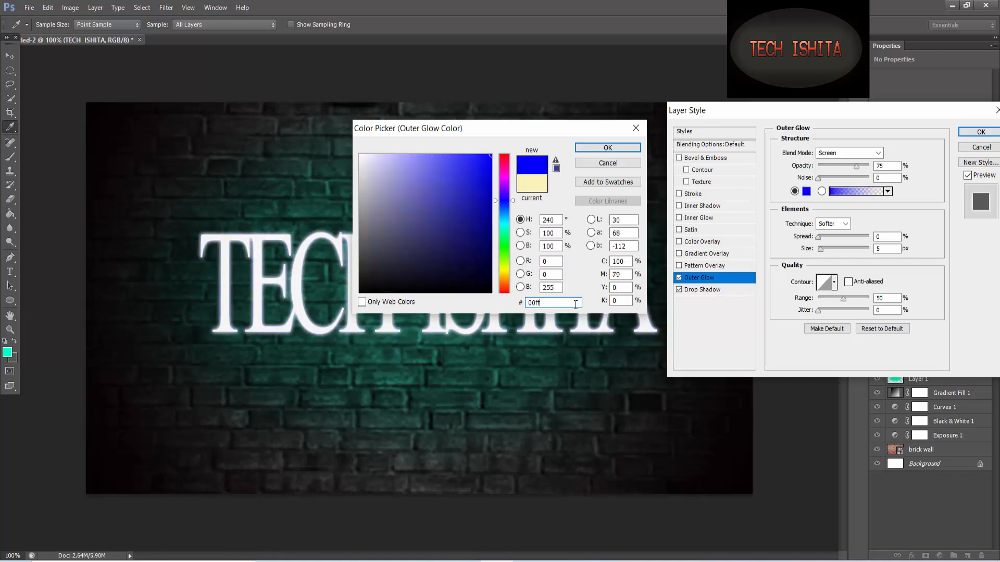
pyautogui.write('cc')
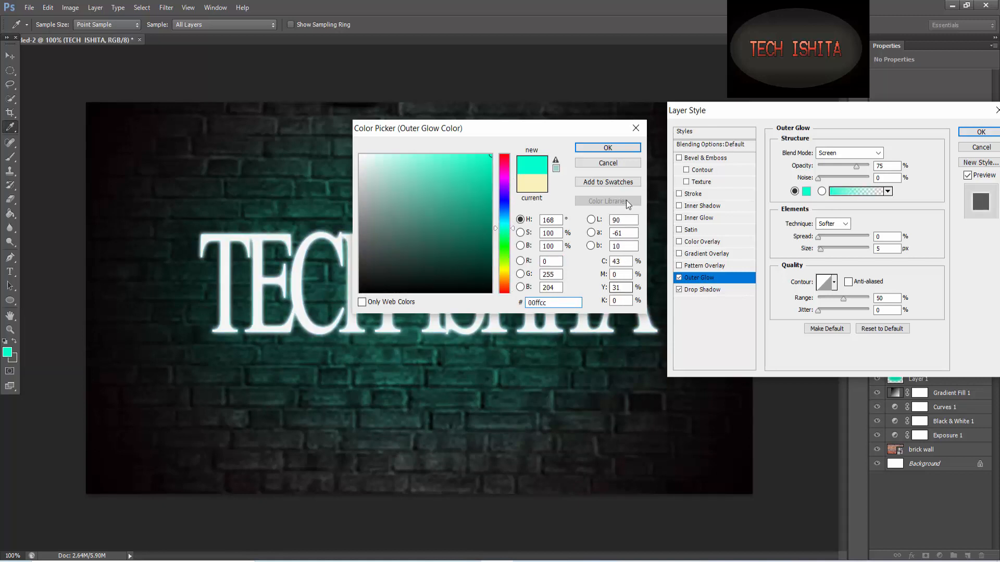
pyautogui.click(608, 148)
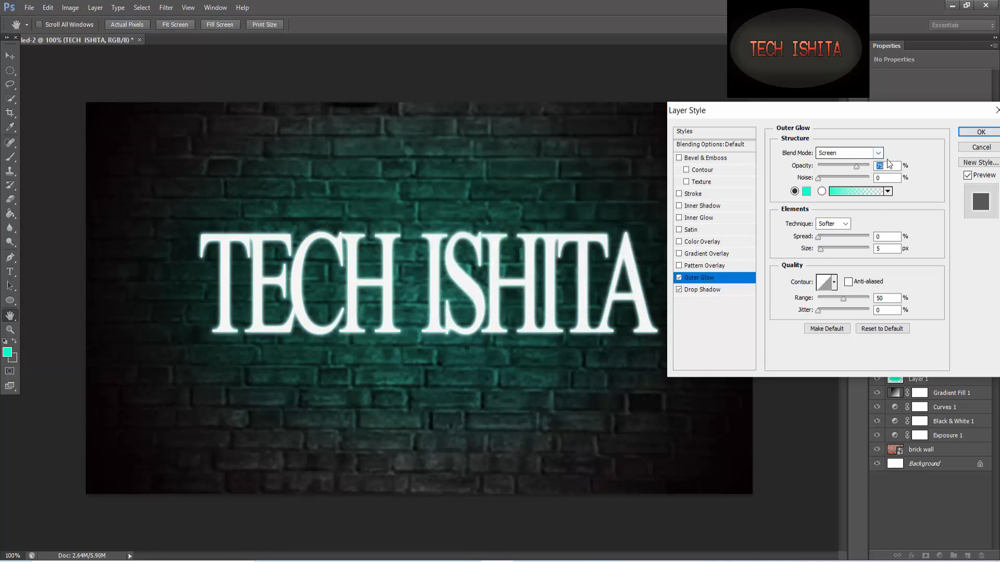
# Set the outer glow's opacity to 85%, spread to 5% and size to 40 px, and apply the layer styles to the text
pyautogui.write('85')
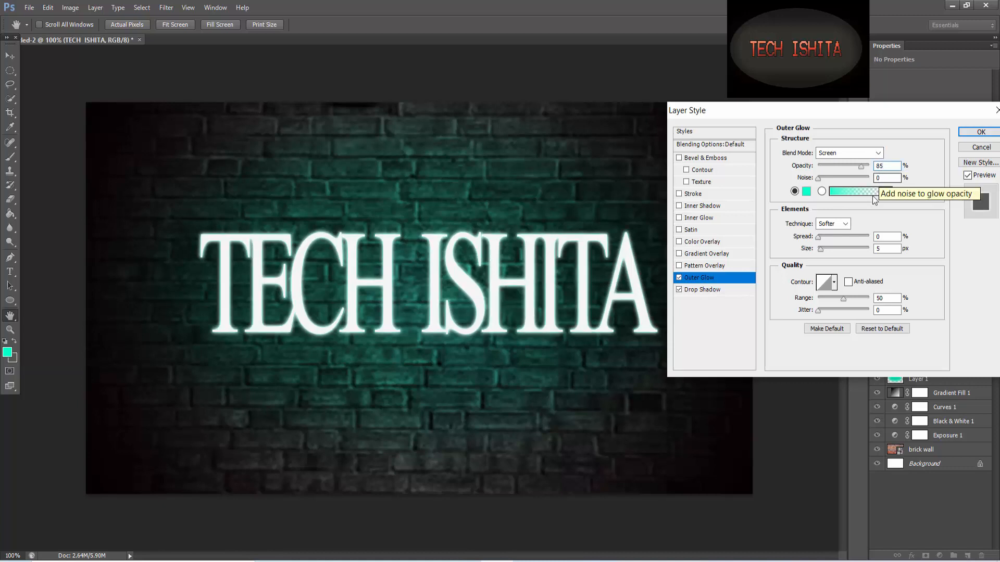
pyautogui.doubleClick(887, 237)
pyautogui.press('BackSpace')
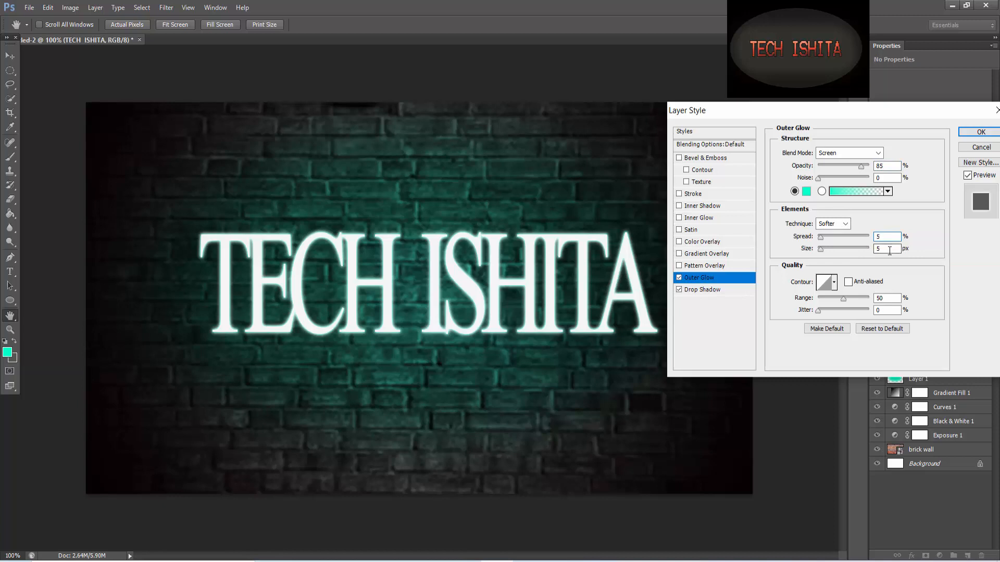
pyautogui.write('5')
pyautogui.doubleClick(888, 250)
pyautogui.write('40')
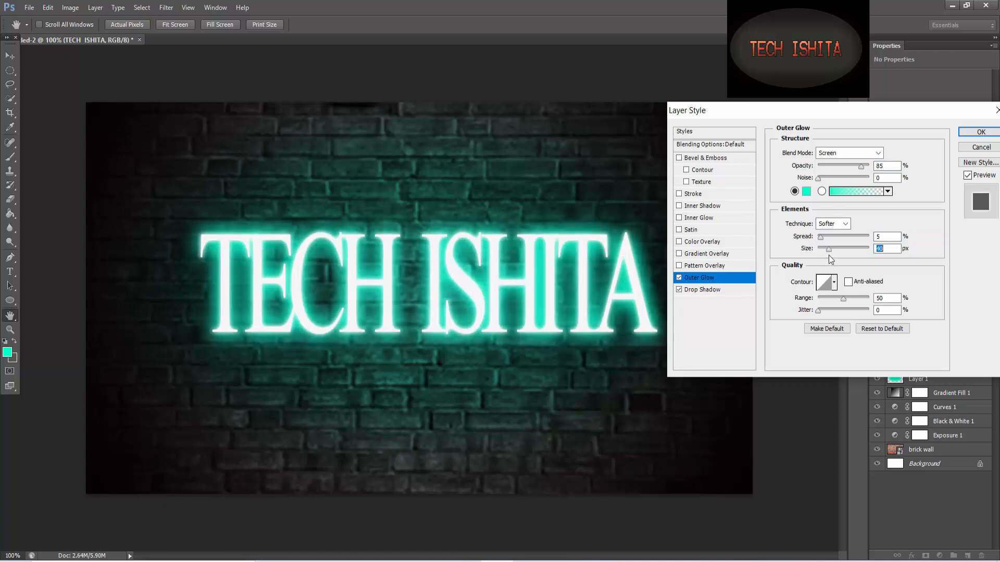
pyautogui.click(729, 295)
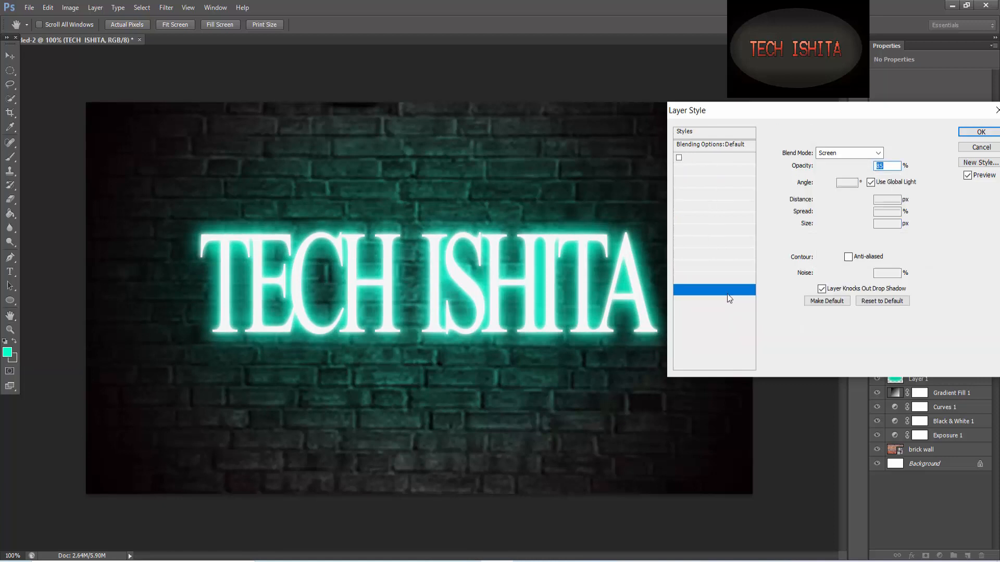
pyautogui.click(966, 133)
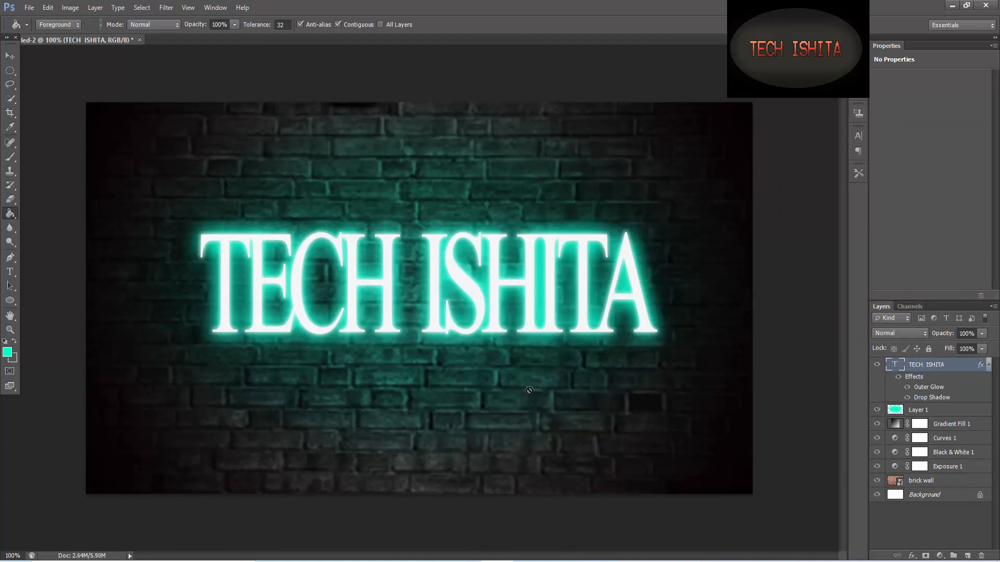
pyautogui.click(10, 55)
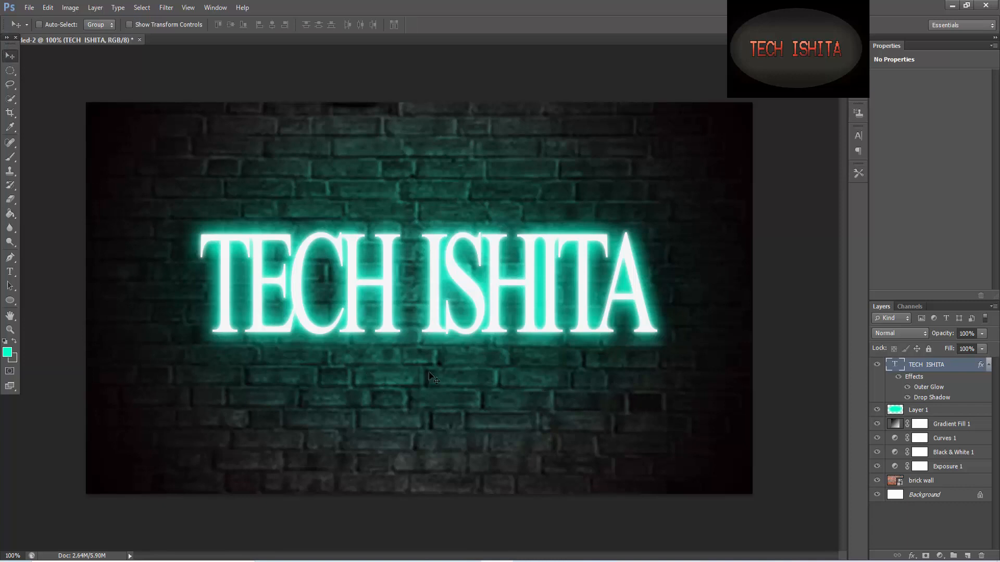